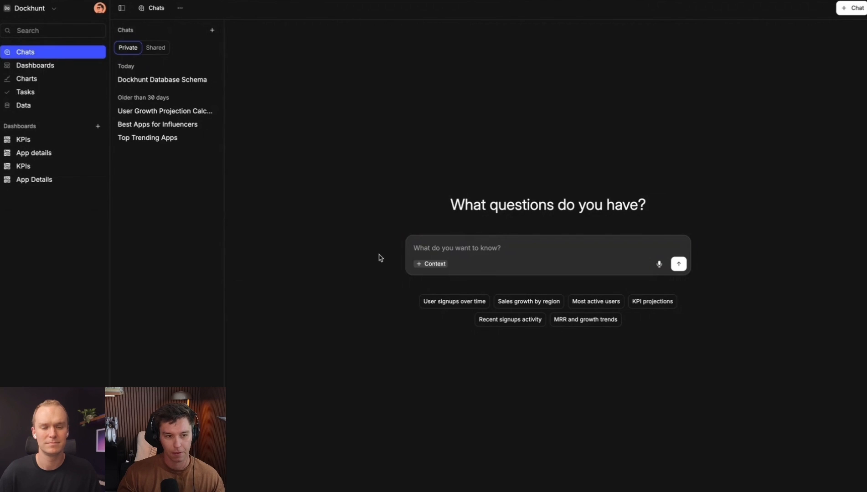
Switch to the Dockhunt workspace and open its first KPIs dashboard
{"action": "left_click", "coordinate": [25, 0]}
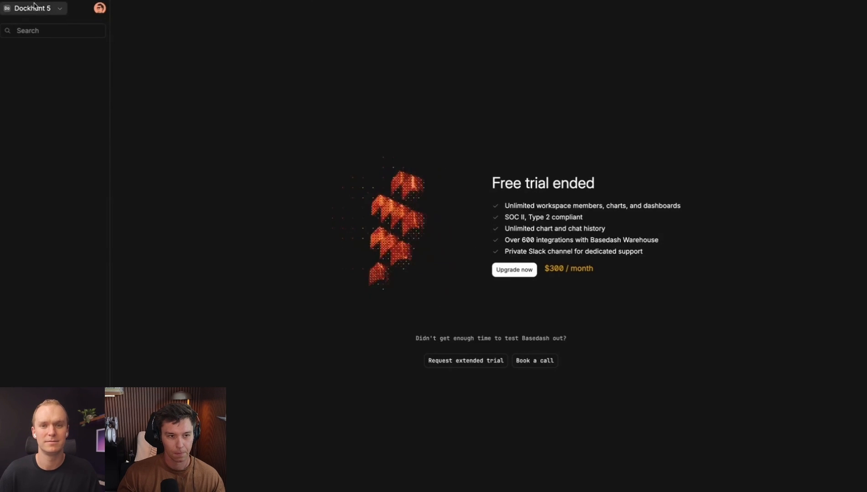
{"action": "left_click", "coordinate": [35, 5]}
{"action": "left_click", "coordinate": [39, 136]}
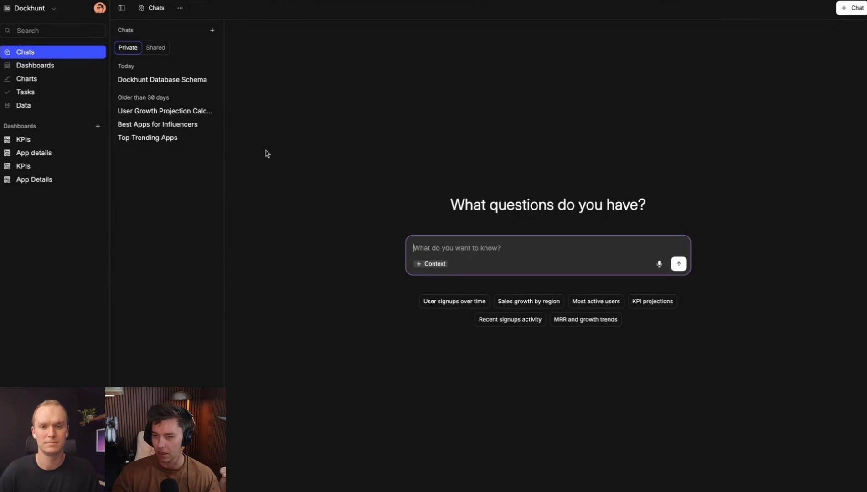
{"action": "left_click", "coordinate": [50, 142]}
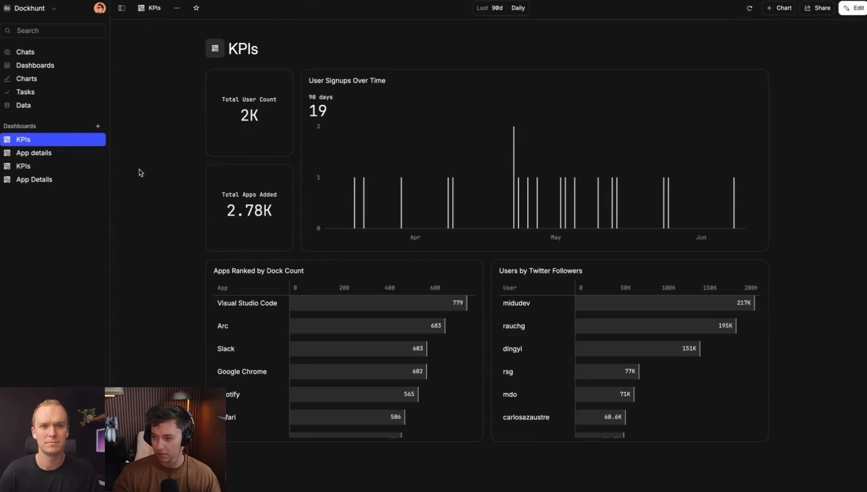
Create a new dashboard and generate a chart on it from the prompt "Show me user growth over time"
{"action": "left_click", "coordinate": [98, 126]}
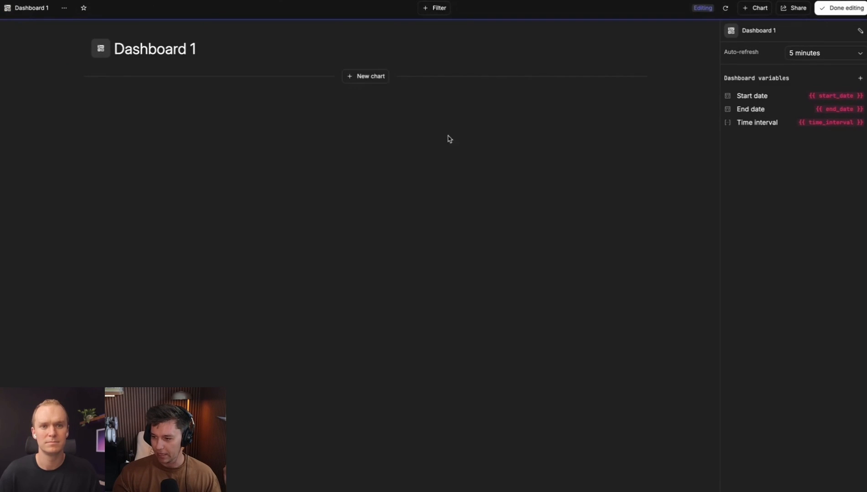
{"action": "left_click", "coordinate": [187, 145]}
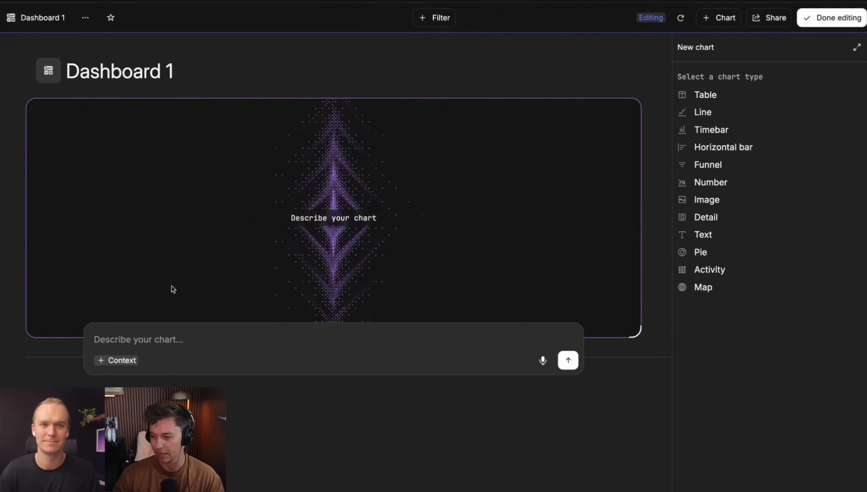
{"action": "left_click", "coordinate": [164, 333]}
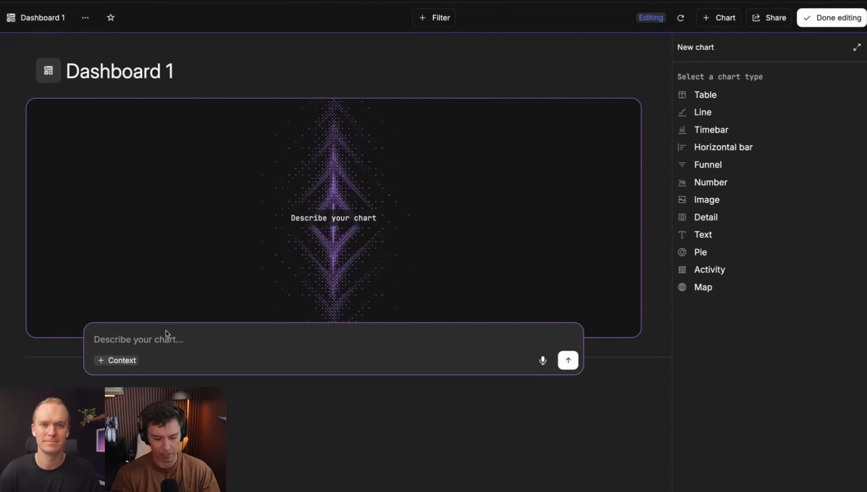
{"action": "type", "text": "Show mwe"}
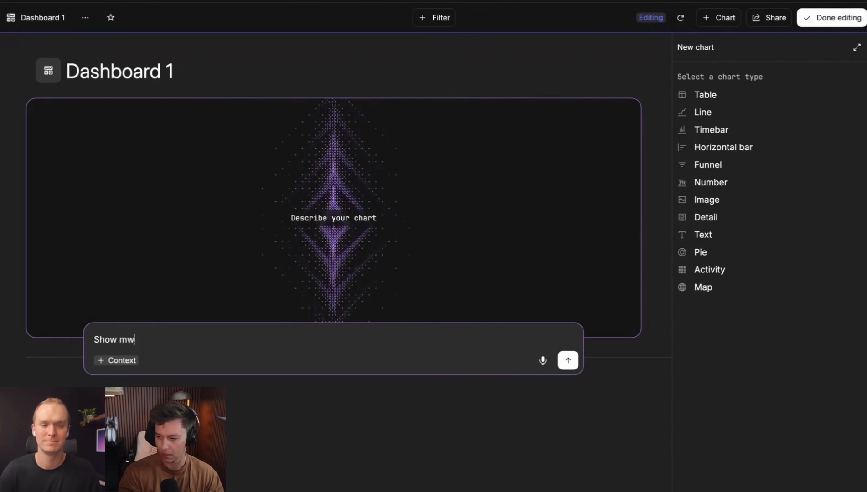
{"action": "key", "text": "BackSpace"}
{"action": "type", "text": "e user growth over time"}
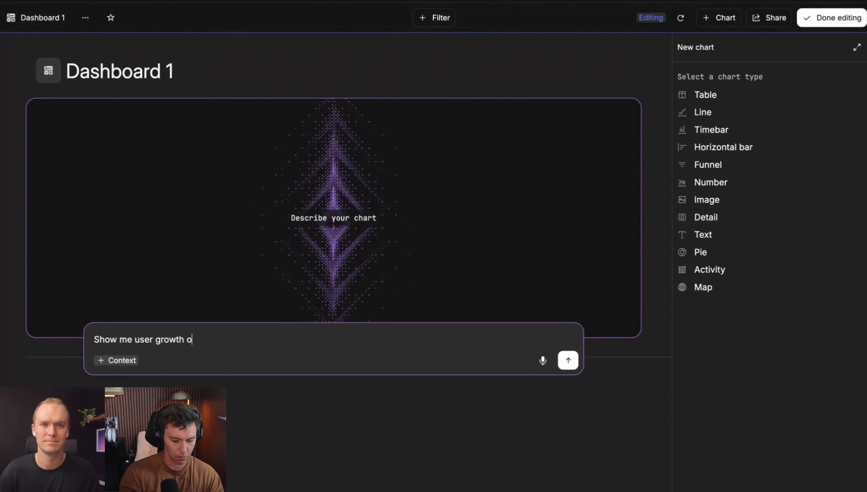
{"action": "key", "text": "Return"}
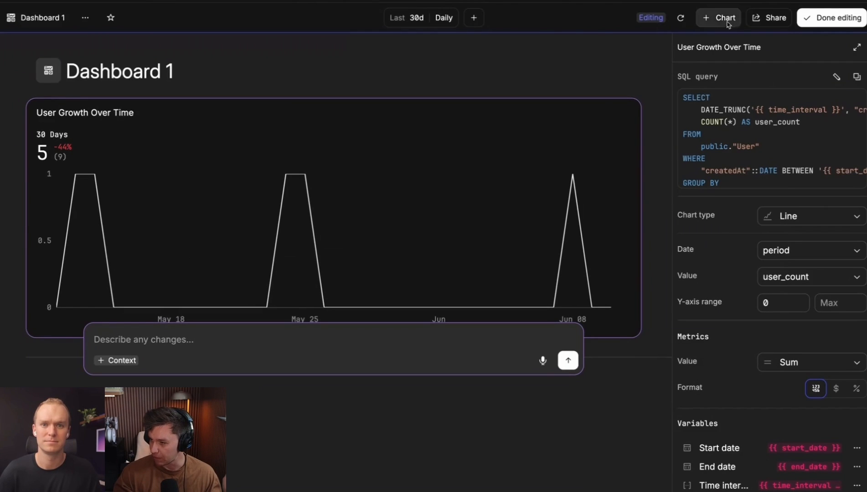
Search the commands for "light" and set the interface to the light theme
{"action": "mouse_move", "coordinate": [630, 120]}
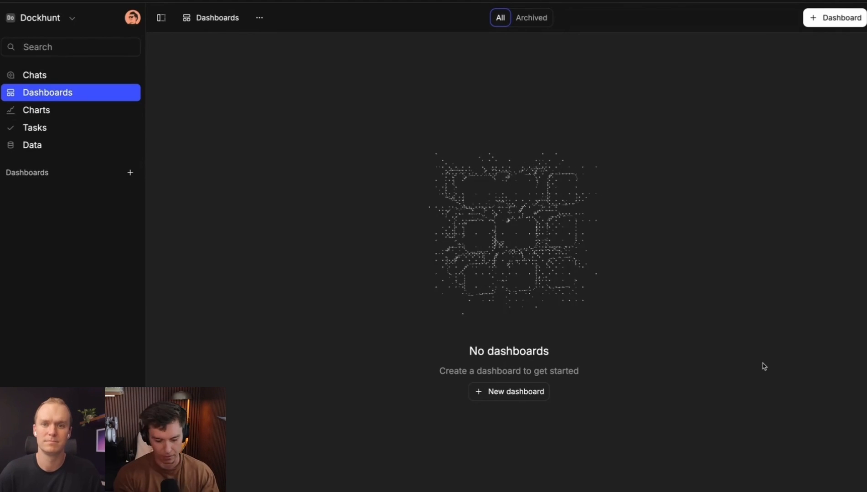
{"action": "key", "text": "super+k"}
{"action": "type", "text": "lig"}
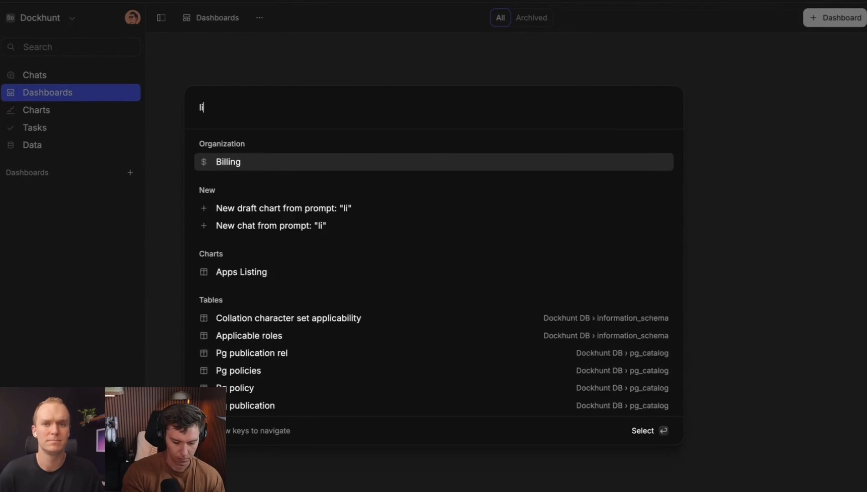
{"action": "key", "text": "BackSpace"}
{"action": "type", "text": "ght mode"}
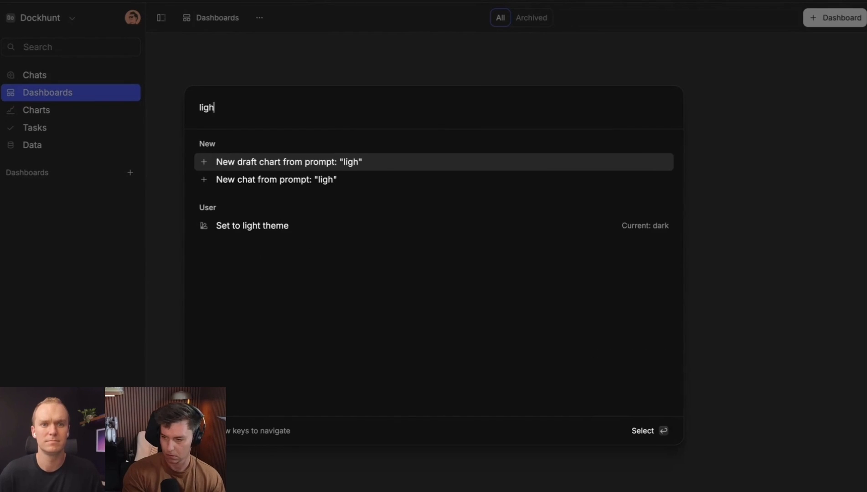
{"action": "key", "text": "BackSpace"}
{"action": "key", "text": "BackSpace"}
{"action": "key", "text": "BackSpace"}
{"action": "key", "text": "BackSpace"}
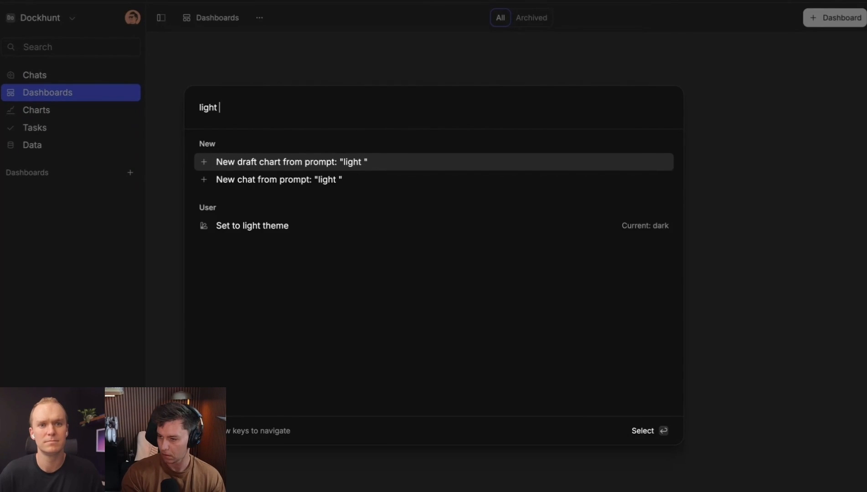
{"action": "key", "text": "Down"}
{"action": "key", "text": "Down"}
{"action": "key", "text": "Return"}
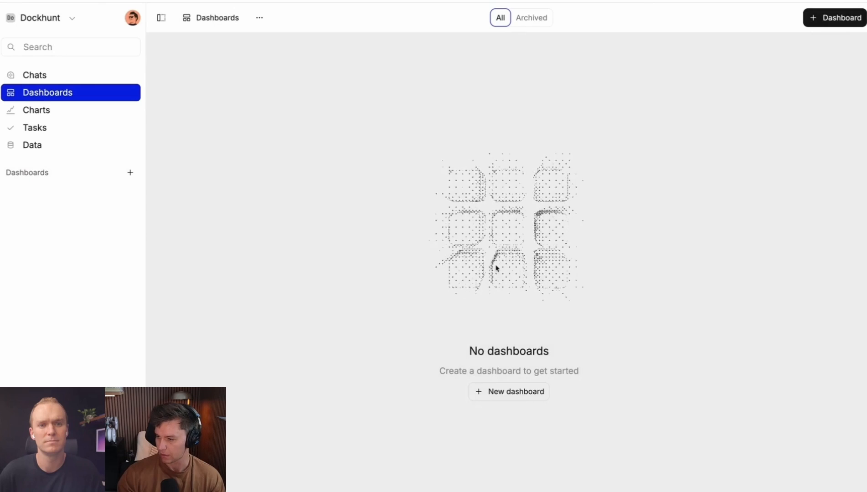
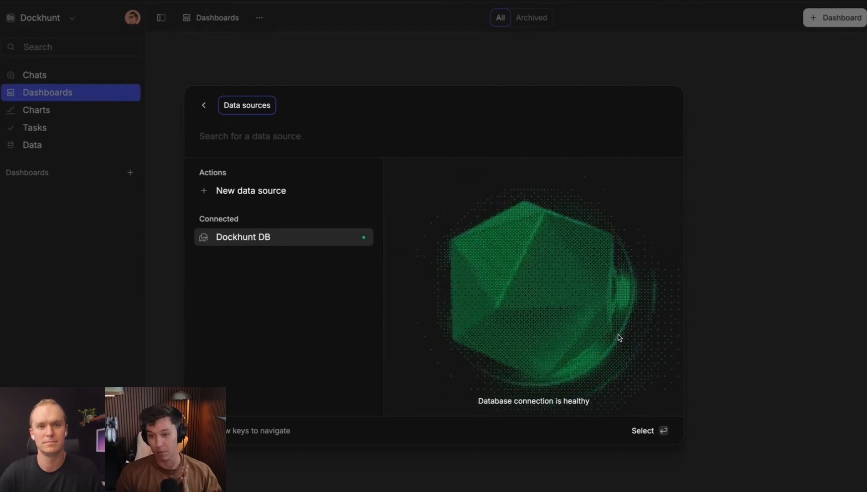
Open the "No charts - Empty" project and preview its light and dark variants by toggling the Light and Dark layers
{"action": "key", "text": "Return"}
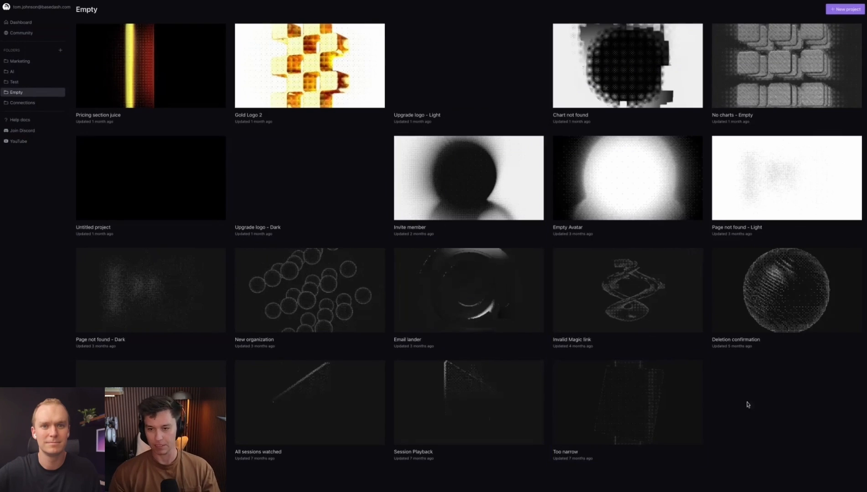
{"action": "left_click", "coordinate": [775, 64]}
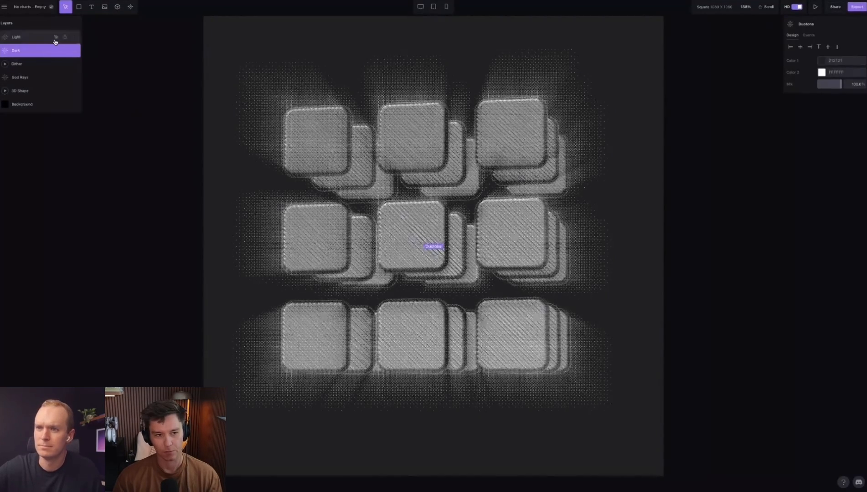
{"action": "left_click", "coordinate": [56, 37]}
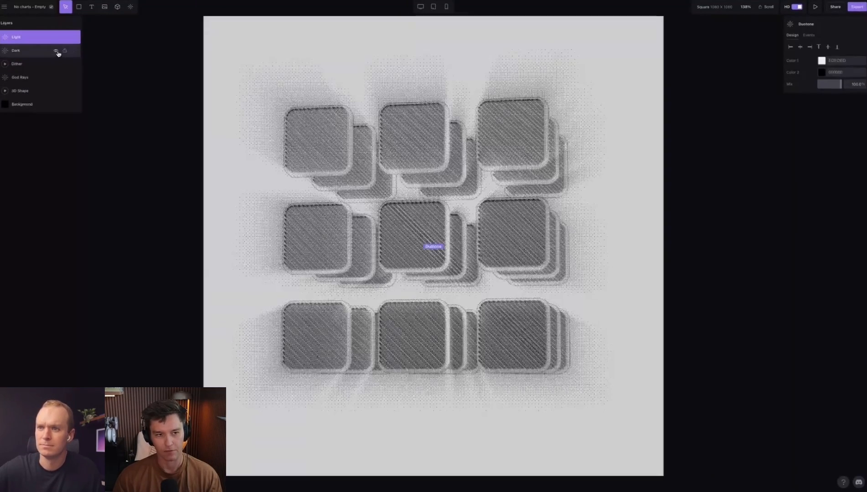
{"action": "left_click", "coordinate": [56, 51]}
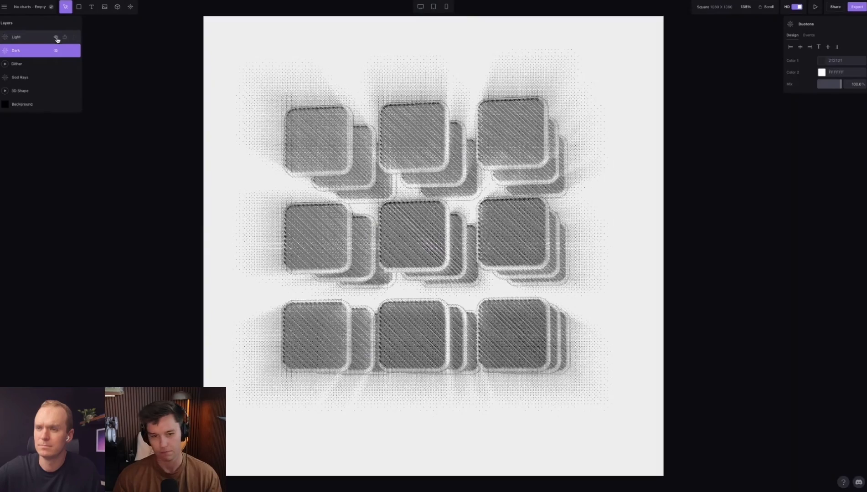
{"action": "left_click", "coordinate": [55, 38]}
Set the 3D Shape layer's repeat type to None
{"action": "left_click", "coordinate": [31, 91]}
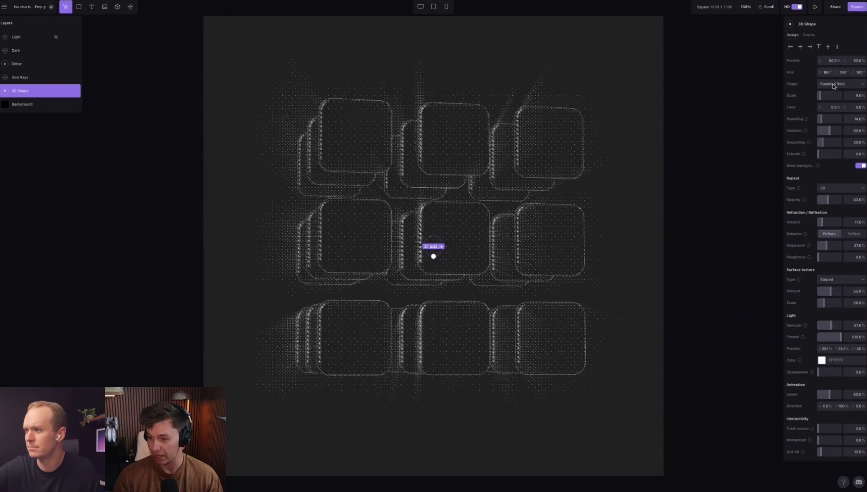
{"action": "left_click", "coordinate": [842, 188]}
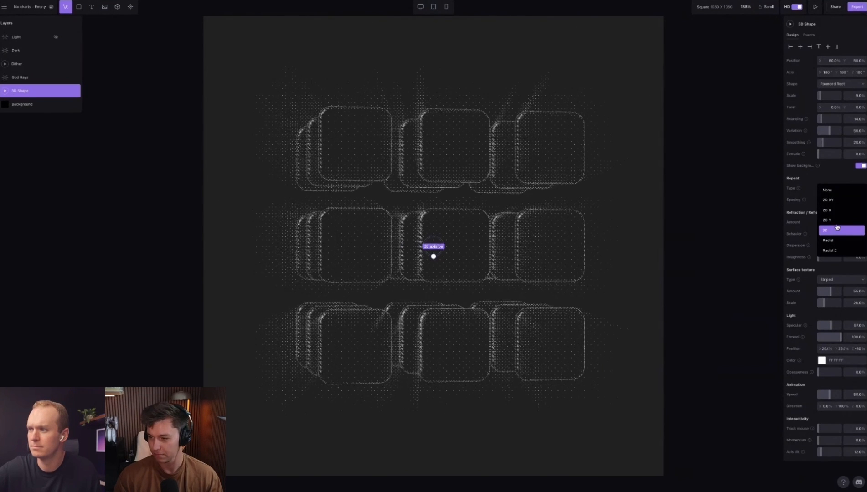
{"action": "left_click", "coordinate": [839, 190]}
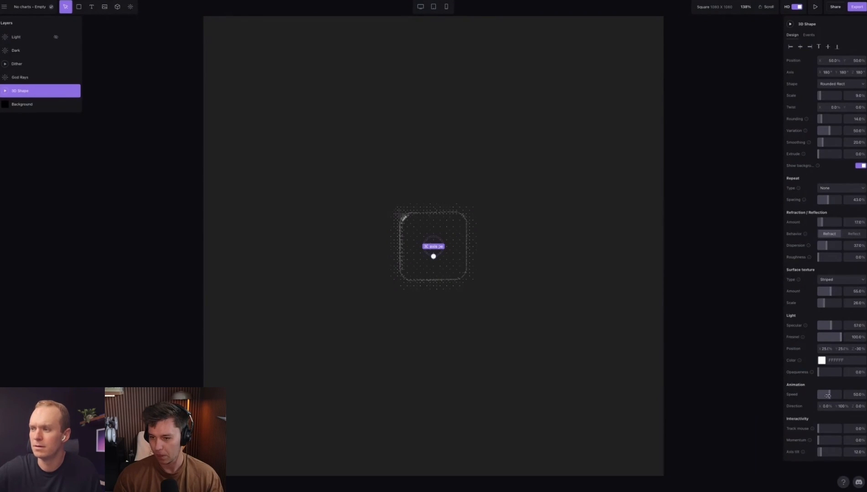
Raise the 3D Shape layer's axis tilt to 40% and set its repeat type to 3D
{"action": "left_click_drag", "start_coordinate": [823, 453], "coordinate": [836, 454]}
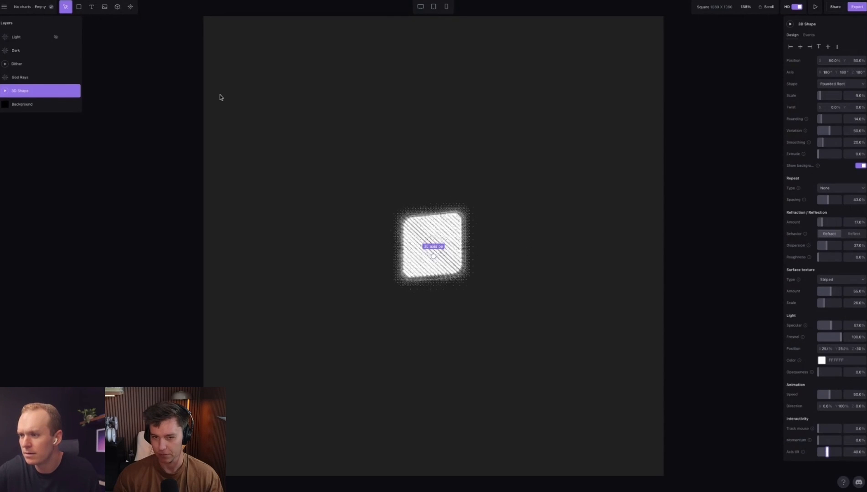
{"action": "left_click", "coordinate": [843, 188]}
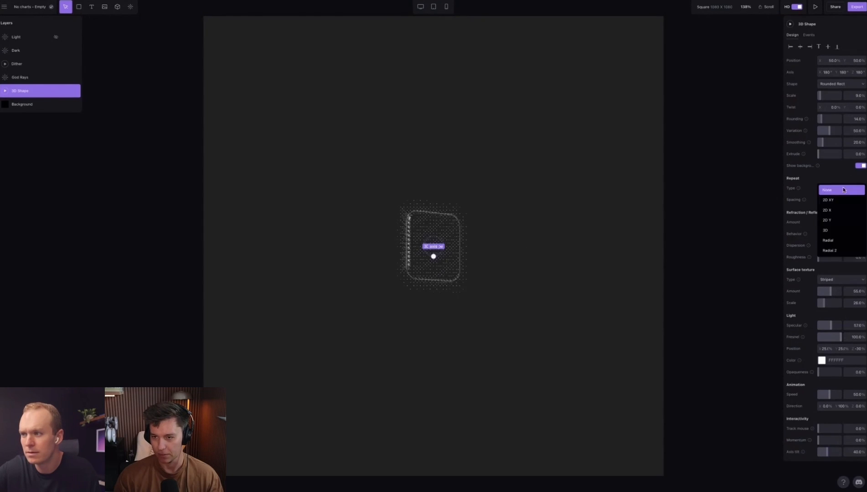
{"action": "left_click", "coordinate": [836, 231]}
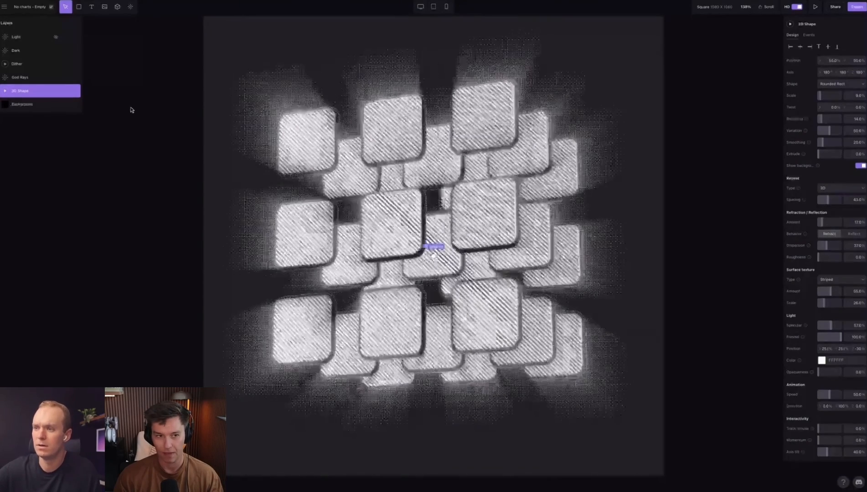
Hide the God Rays and Dither effect layers
{"action": "left_click", "coordinate": [27, 77]}
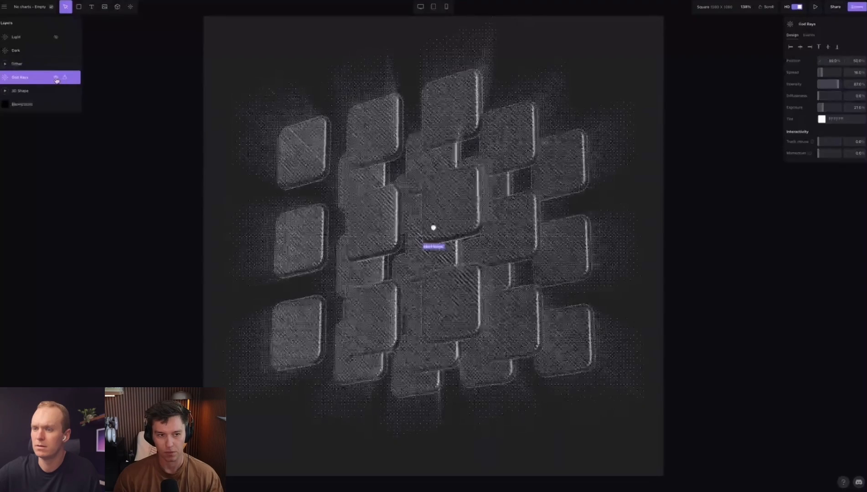
{"action": "left_click", "coordinate": [57, 79]}
{"action": "left_click", "coordinate": [55, 79]}
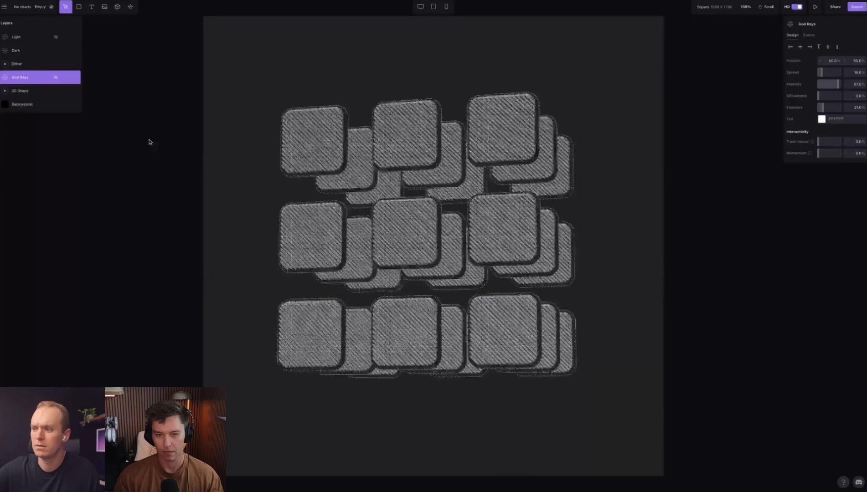
{"action": "left_click", "coordinate": [32, 64]}
{"action": "left_click", "coordinate": [56, 63]}
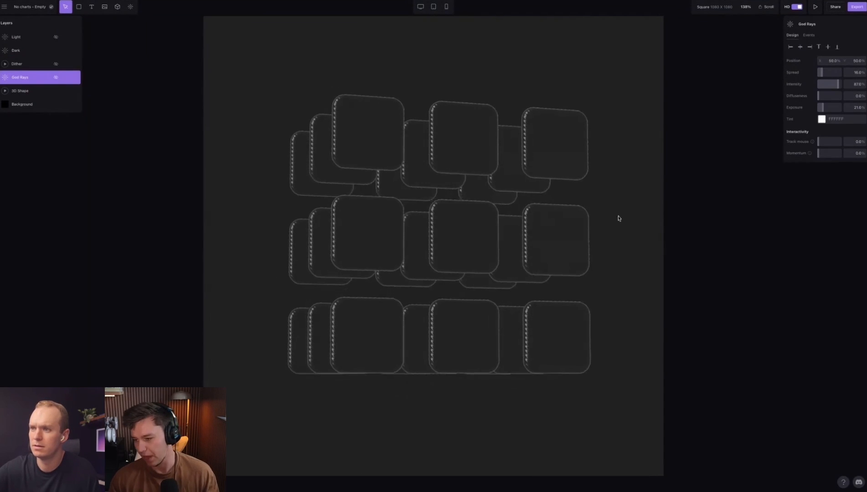
Open a new blank project and set its canvas to the Square 1080 x 1080 preset
{"action": "left_click", "coordinate": [200, 80]}
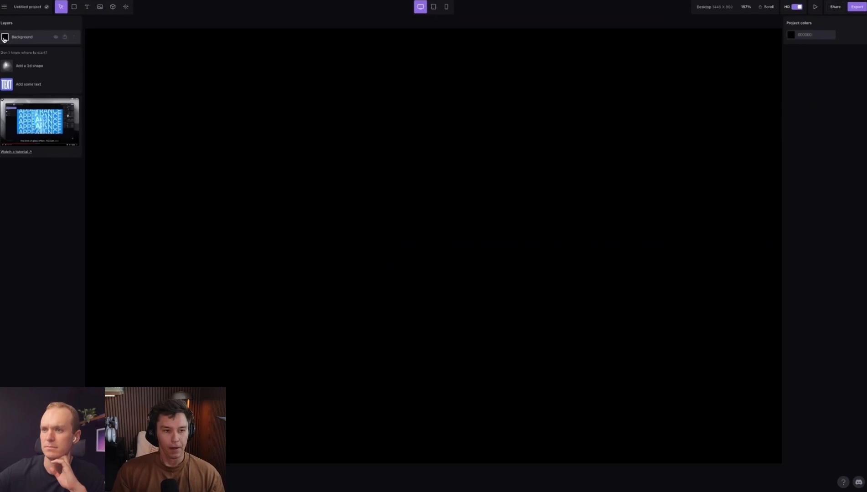
{"action": "double_click", "coordinate": [28, 37]}
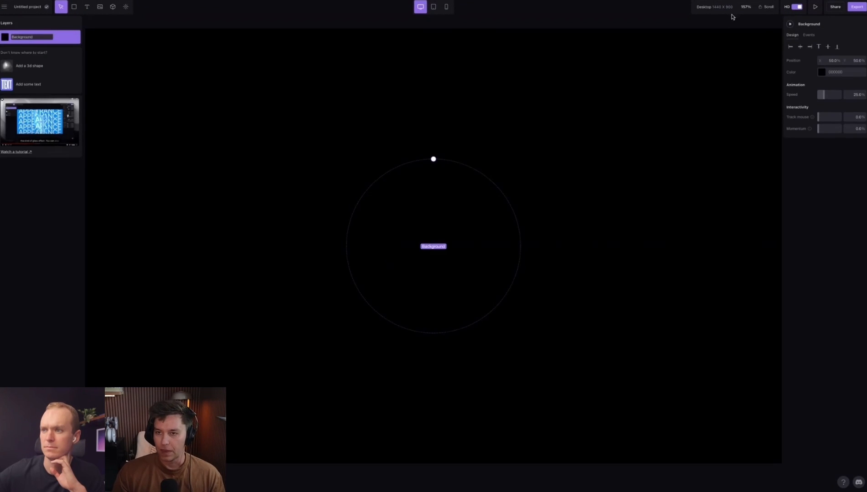
{"action": "left_click", "coordinate": [714, 7]}
{"action": "left_click", "coordinate": [686, 49]}
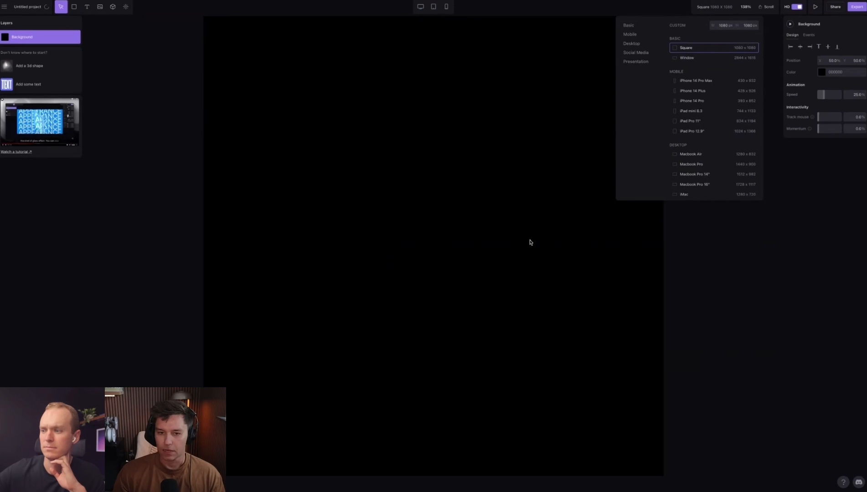
{"action": "left_click", "coordinate": [112, 204]}
Add a Box Frame 3D shape to the canvas and deselect it
{"action": "left_click", "coordinate": [112, 7]}
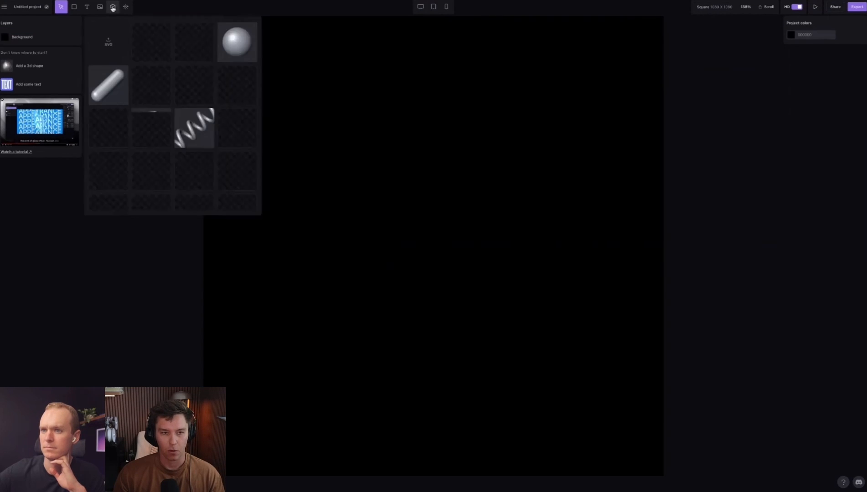
{"action": "scroll", "coordinate": [231, 118], "scroll_direction": "down", "scroll_amount": 2}
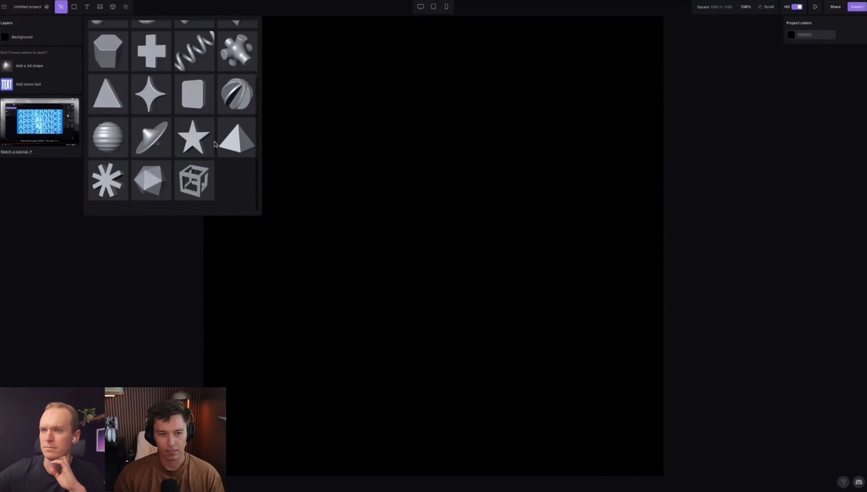
{"action": "left_click", "coordinate": [194, 182]}
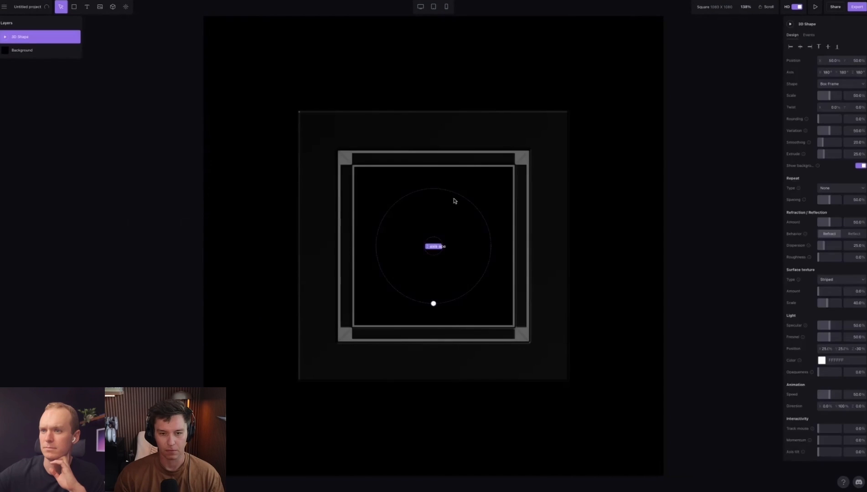
{"action": "left_click", "coordinate": [619, 173]}
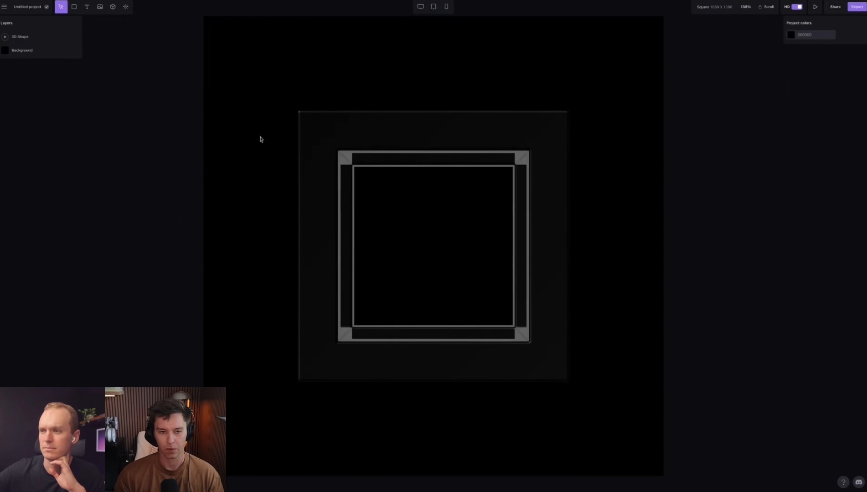
Play the 3D Shape layer's animation and slow its animation speed to 15%
{"action": "left_click", "coordinate": [40, 38]}
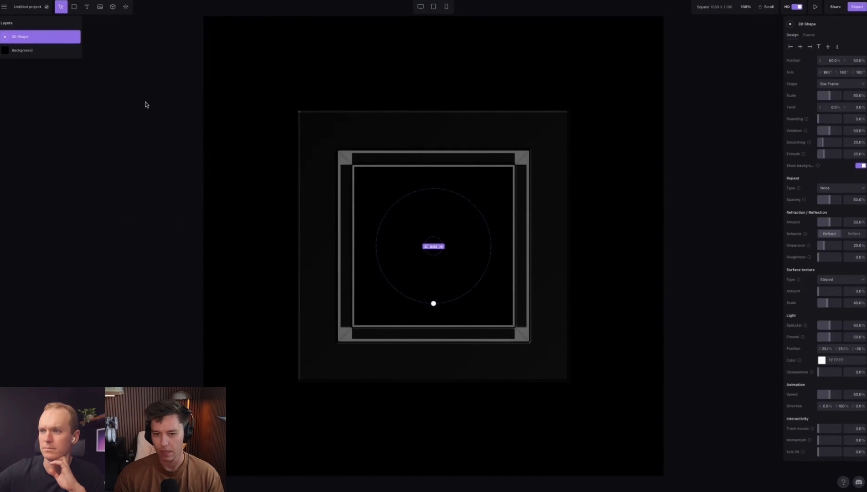
{"action": "left_click", "coordinate": [6, 38]}
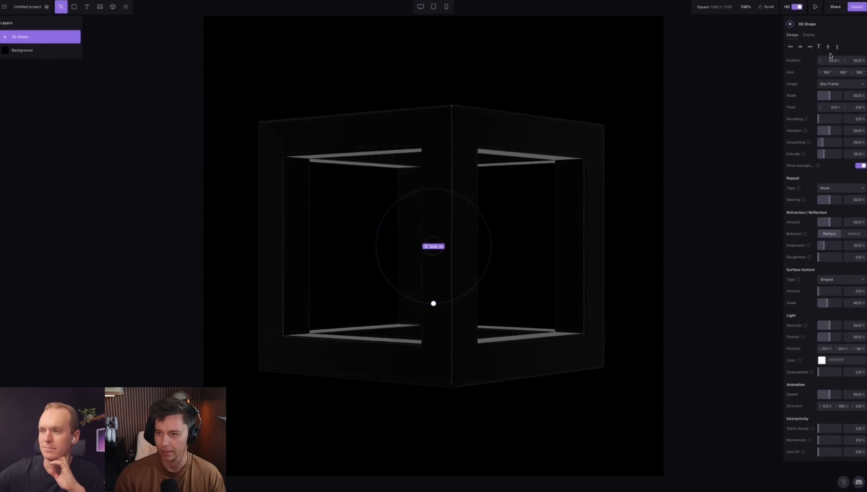
{"action": "scroll", "coordinate": [831, 228], "scroll_direction": "down", "scroll_amount": 1}
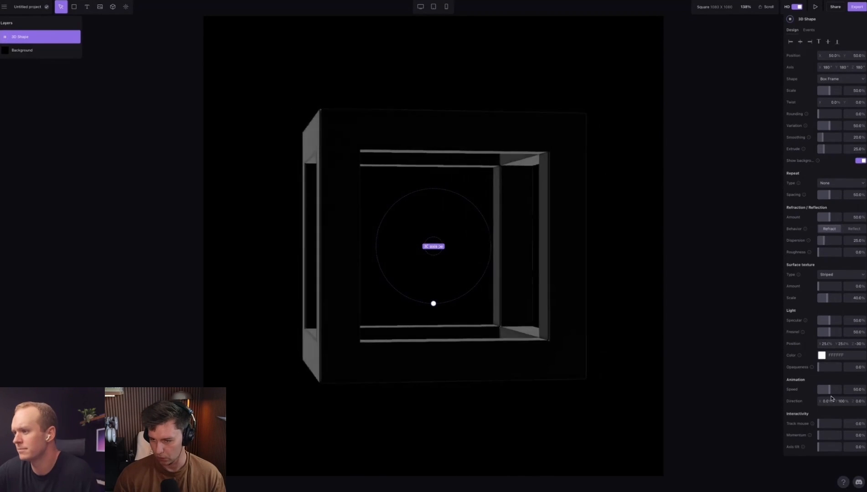
{"action": "left_click_drag", "start_coordinate": [830, 389], "coordinate": [822, 389]}
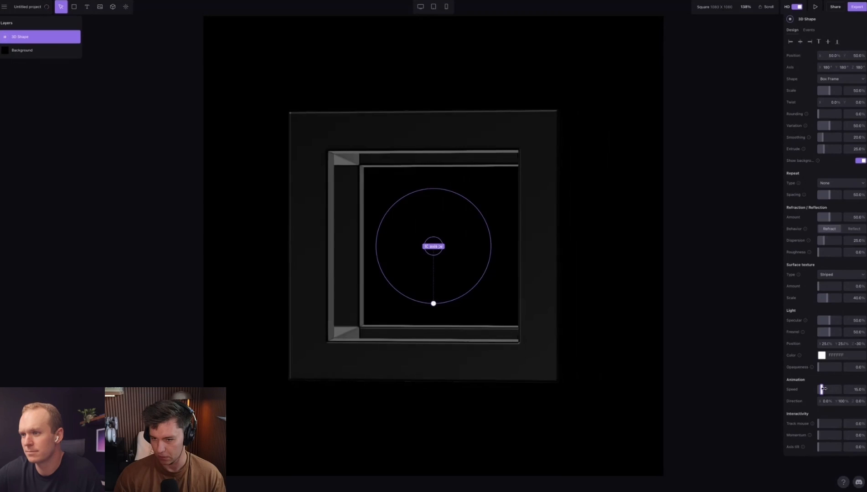
{"action": "left_click", "coordinate": [717, 322]}
Try green on the Background layer, and settle on light grey D0D0D0 as its colour
{"action": "left_click", "coordinate": [18, 50]}
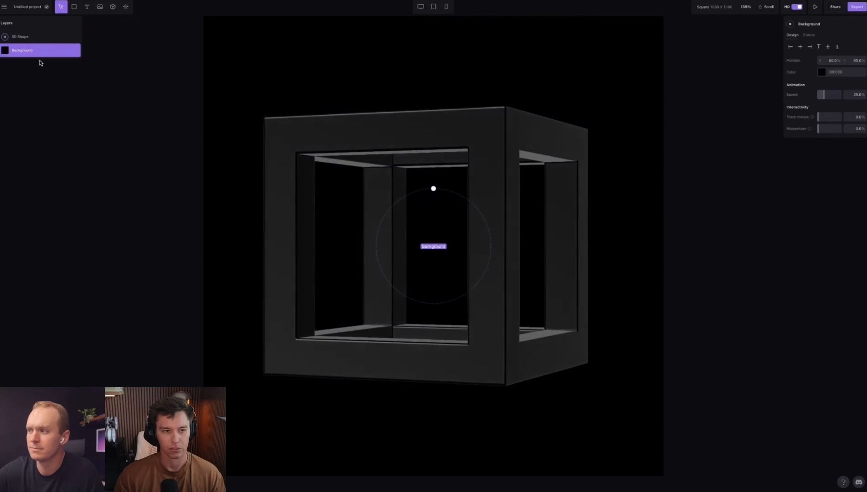
{"action": "left_click", "coordinate": [821, 73]}
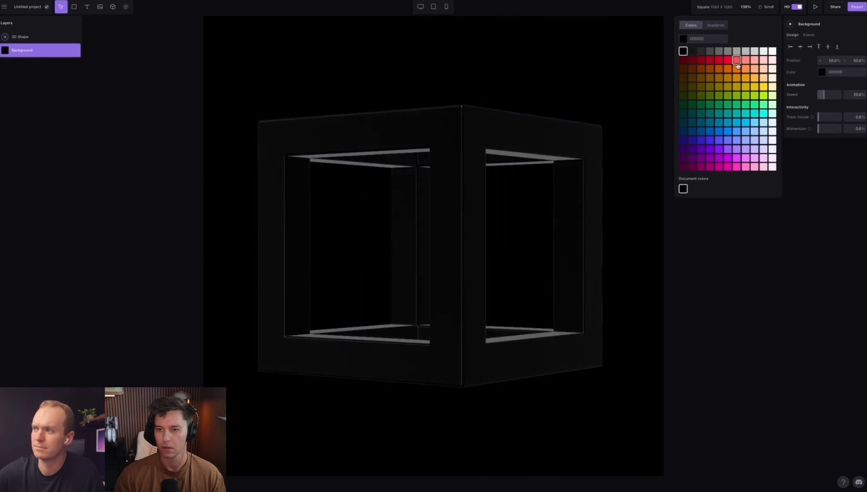
{"action": "left_click", "coordinate": [754, 79]}
{"action": "left_click", "coordinate": [736, 96]}
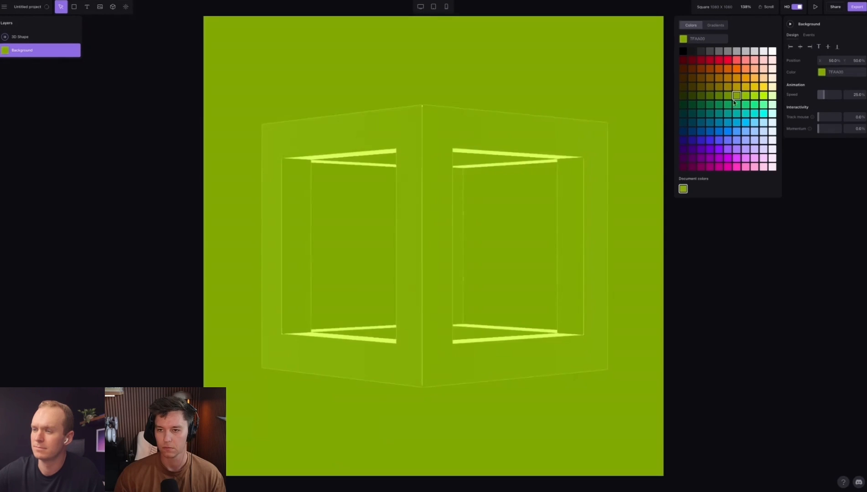
{"action": "left_click", "coordinate": [755, 51]}
Raise the 3D Shape's light opaqueness to 100% and change its light colour to dark grey
{"action": "left_click", "coordinate": [25, 37]}
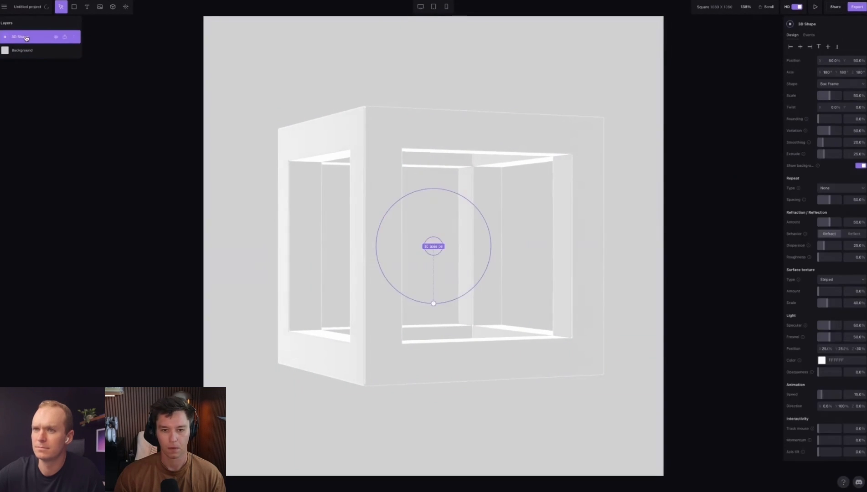
{"action": "left_click_drag", "start_coordinate": [823, 372], "coordinate": [839, 374]}
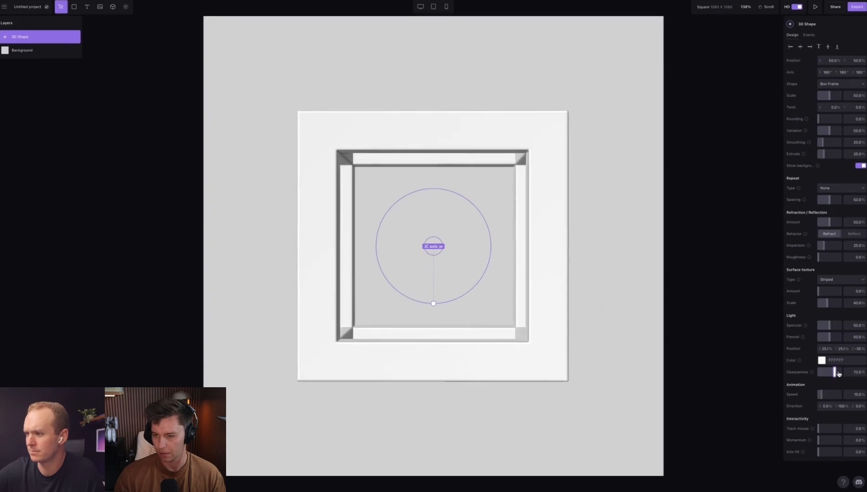
{"action": "left_click", "coordinate": [821, 361]}
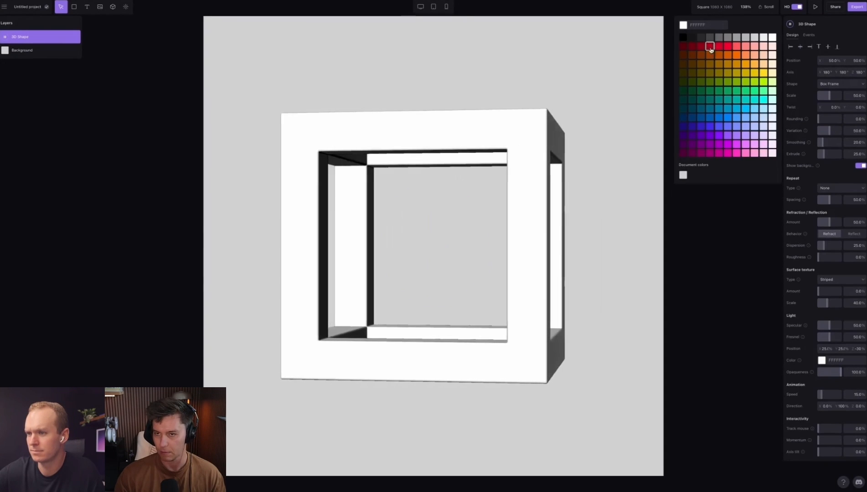
{"action": "left_click", "coordinate": [703, 38]}
{"action": "left_click", "coordinate": [207, 58]}
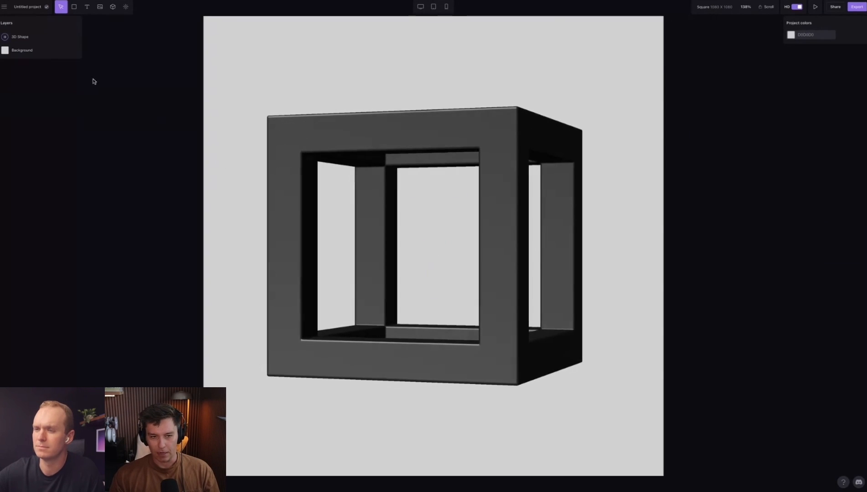
Raise the 3D Shape's animation speed to 86% and add rotation along the X direction
{"action": "left_click", "coordinate": [6, 39]}
{"action": "double_click", "coordinate": [27, 37]}
{"action": "left_click_drag", "start_coordinate": [820, 395], "coordinate": [827, 397]}
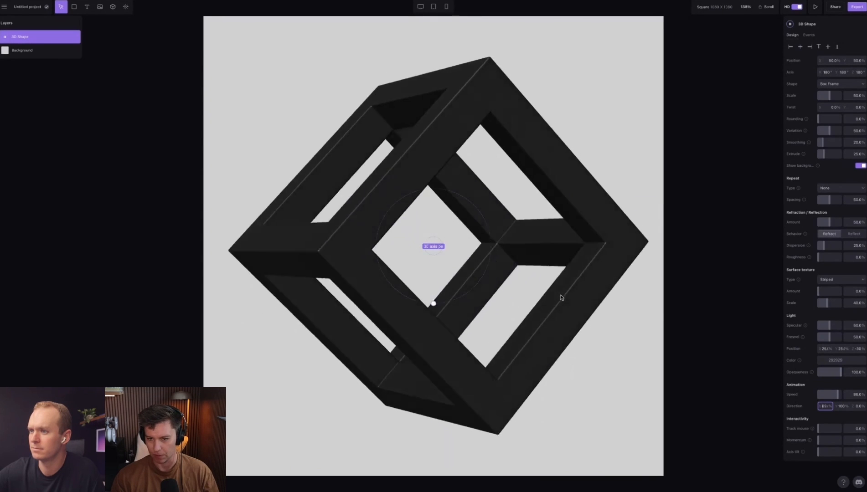
Repeat the box frame radially with 21% spacing and reduce its scale to 14%
{"action": "left_click_drag", "start_coordinate": [830, 95], "coordinate": [823, 96]}
{"action": "left_click", "coordinate": [856, 189]}
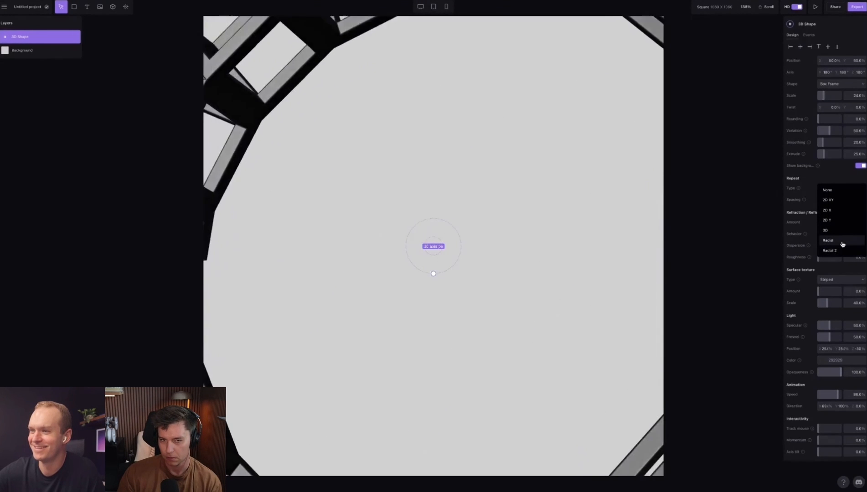
{"action": "left_click", "coordinate": [834, 241]}
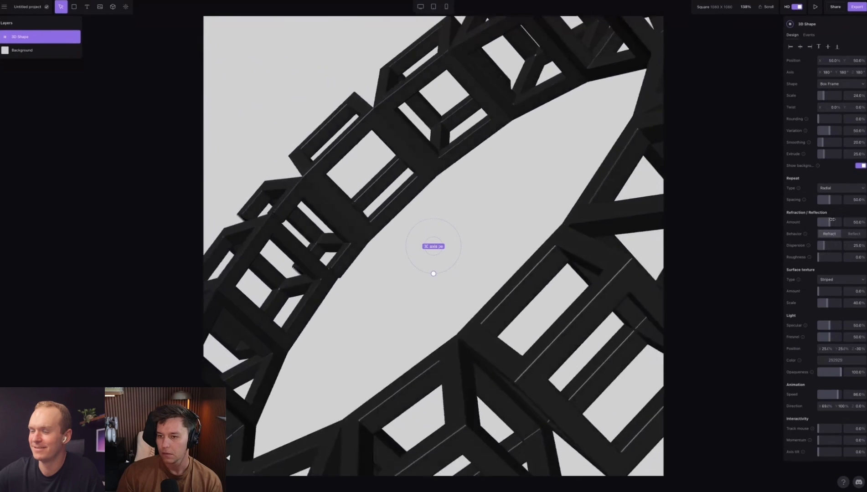
{"action": "left_click_drag", "start_coordinate": [830, 200], "coordinate": [824, 202]}
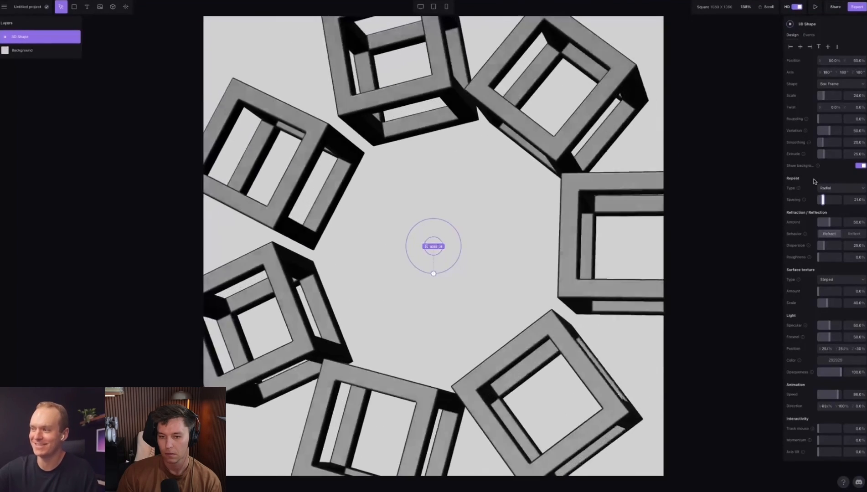
{"action": "left_click_drag", "start_coordinate": [824, 97], "coordinate": [821, 97]}
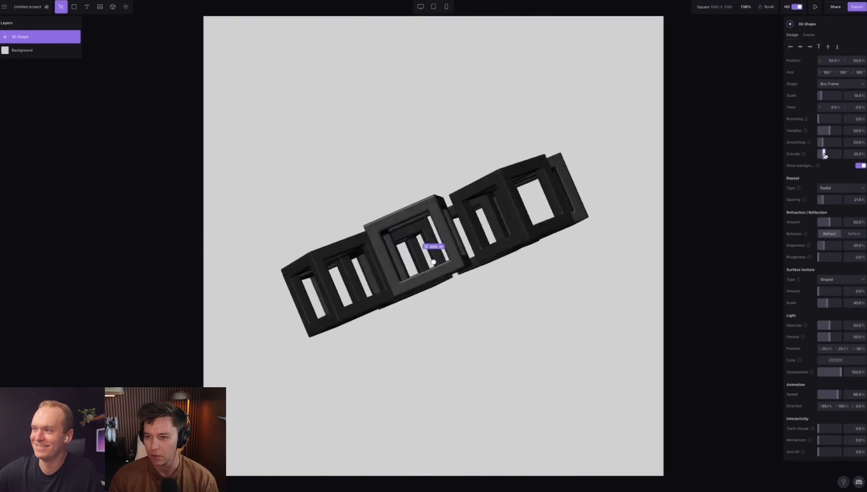
Set the shape's extrude to 37%, smoothing and variation to 100%, and axis tilt to 14%
{"action": "left_click_drag", "start_coordinate": [827, 151], "coordinate": [841, 130]}
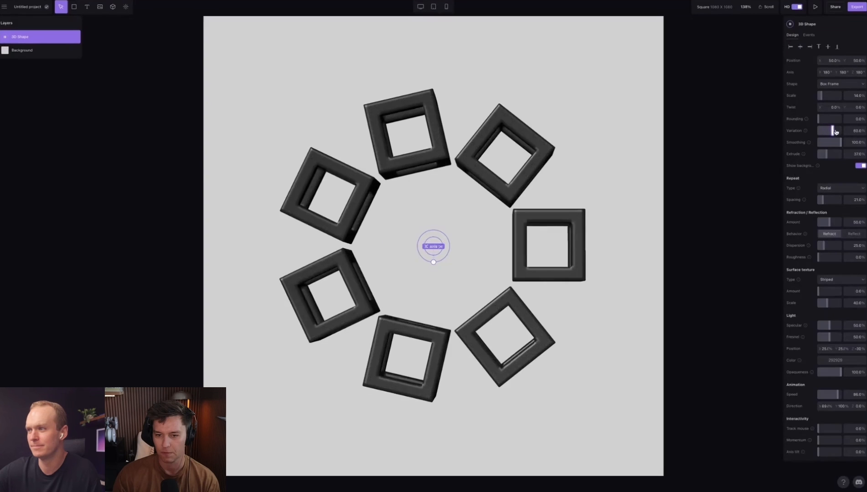
{"action": "left_click", "coordinate": [821, 429]}
{"action": "left_click_drag", "start_coordinate": [821, 430], "coordinate": [823, 453]}
{"action": "left_click", "coordinate": [821, 452]}
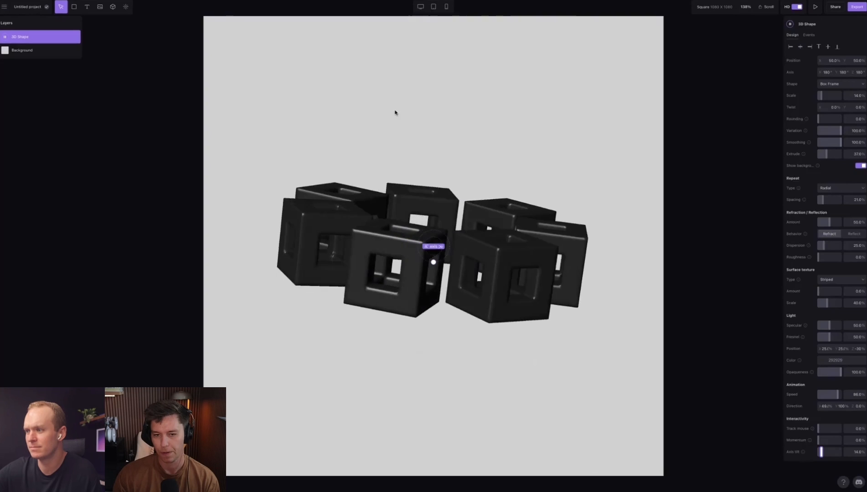
Add a Dither effect above the 3D Shape, using the Bayer 8x8 type and a 100% threshold
{"action": "left_click", "coordinate": [124, 7]}
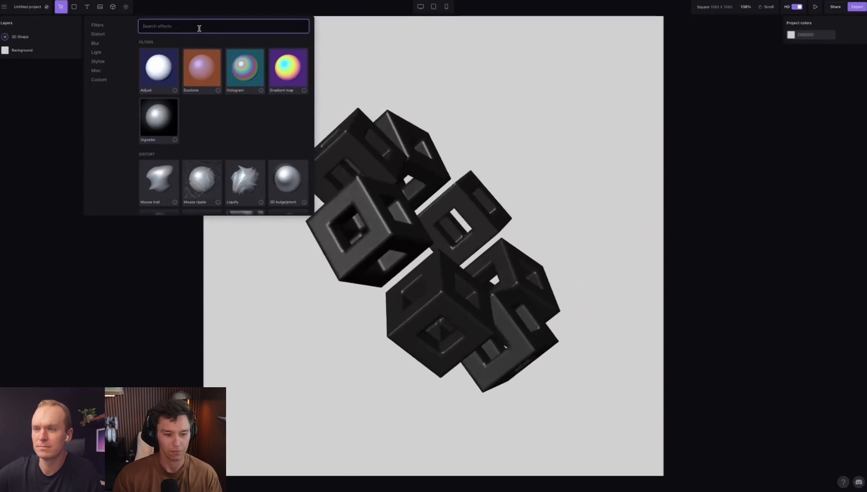
{"action": "type", "text": "dither"}
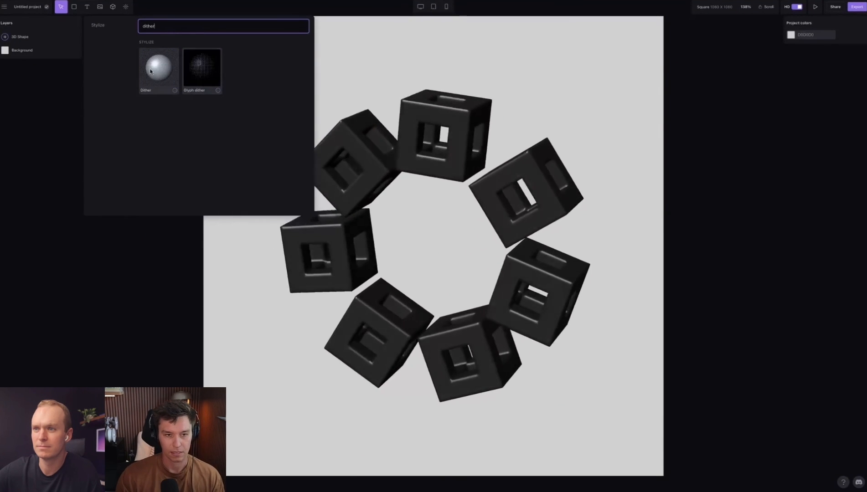
{"action": "left_click", "coordinate": [158, 69]}
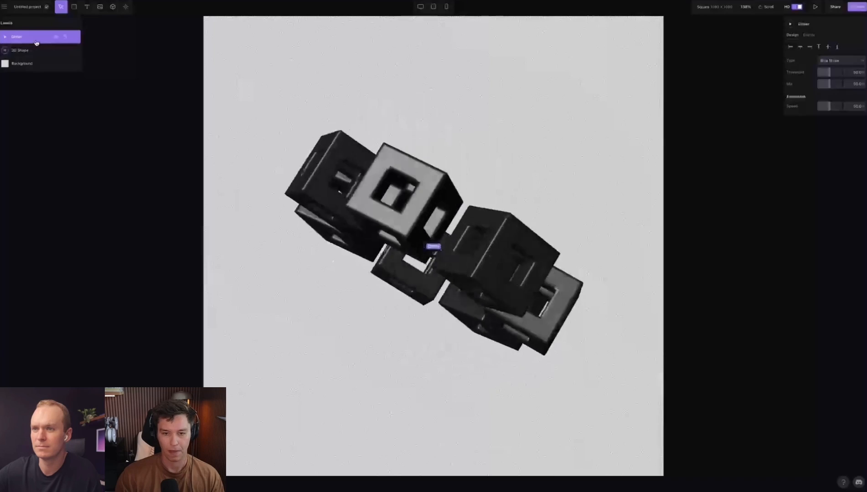
{"action": "left_click", "coordinate": [835, 61]}
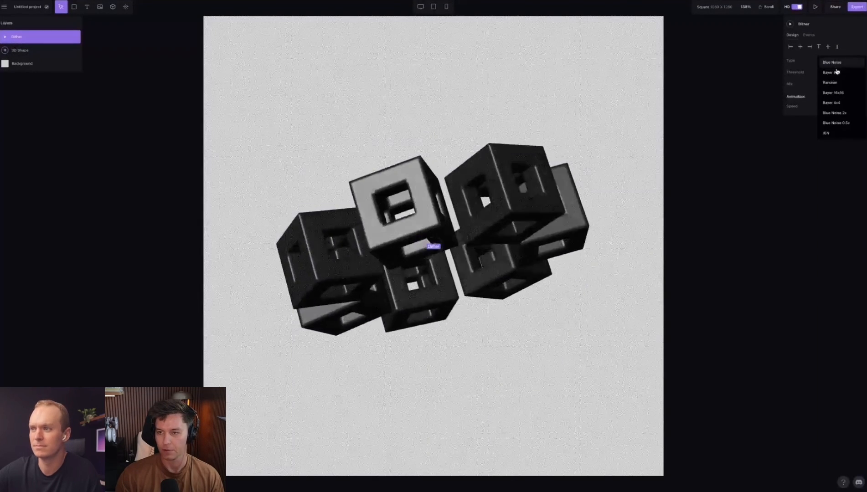
{"action": "left_click", "coordinate": [837, 73]}
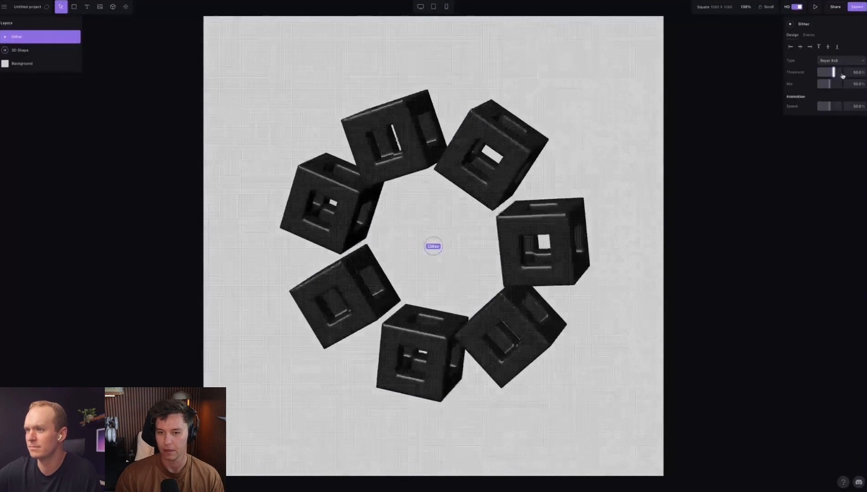
{"action": "left_click", "coordinate": [843, 76]}
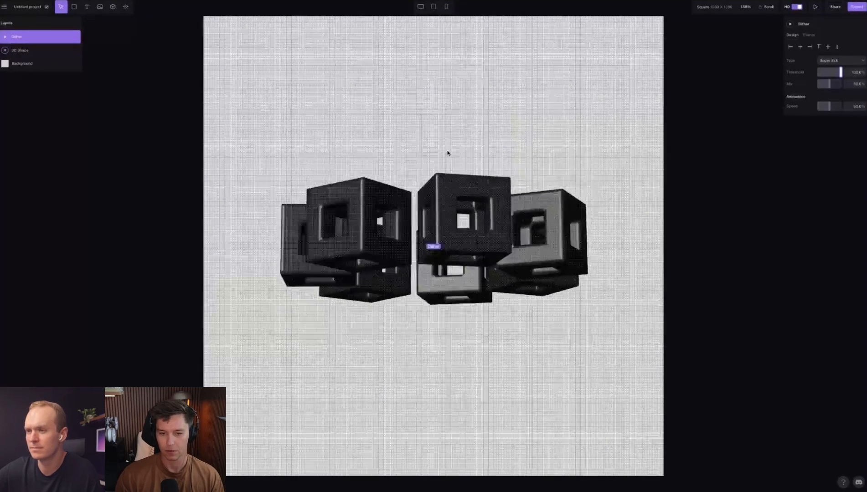
{"action": "key", "text": "Escape"}
Add a God Rays effect and set its mouse tracking to 67%
{"action": "left_click", "coordinate": [125, 7]}
{"action": "type", "text": "god"}
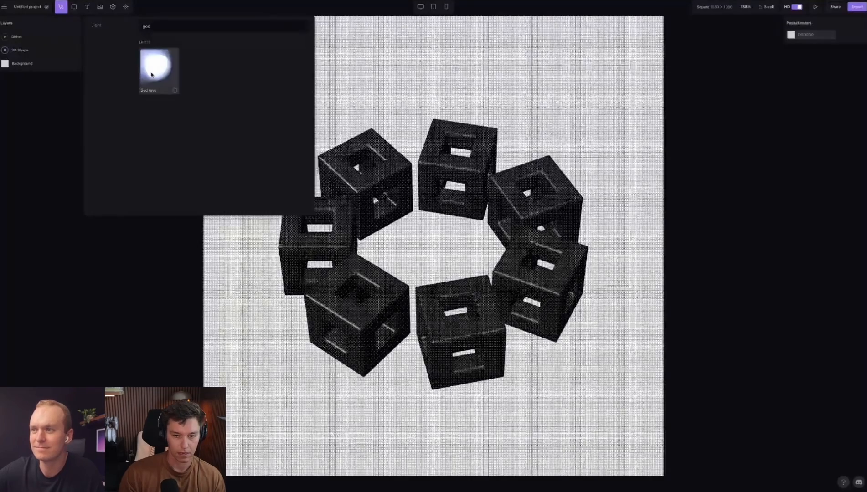
{"action": "left_click", "coordinate": [155, 68]}
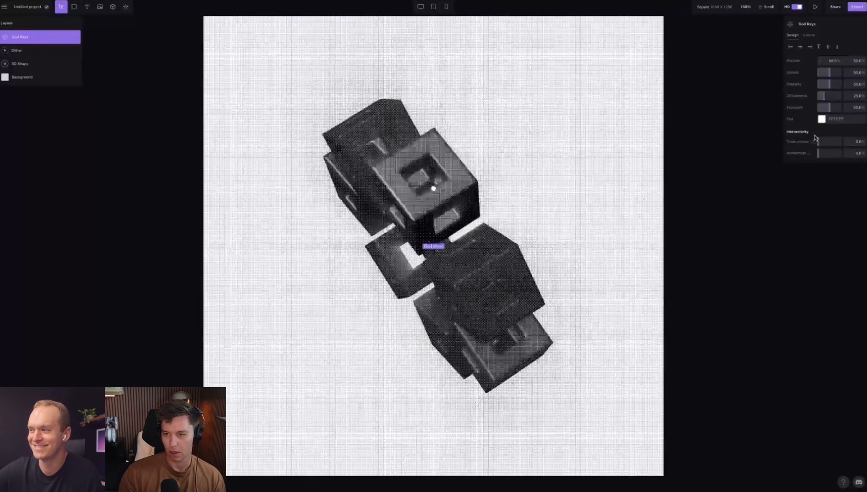
{"action": "left_click", "coordinate": [832, 143]}
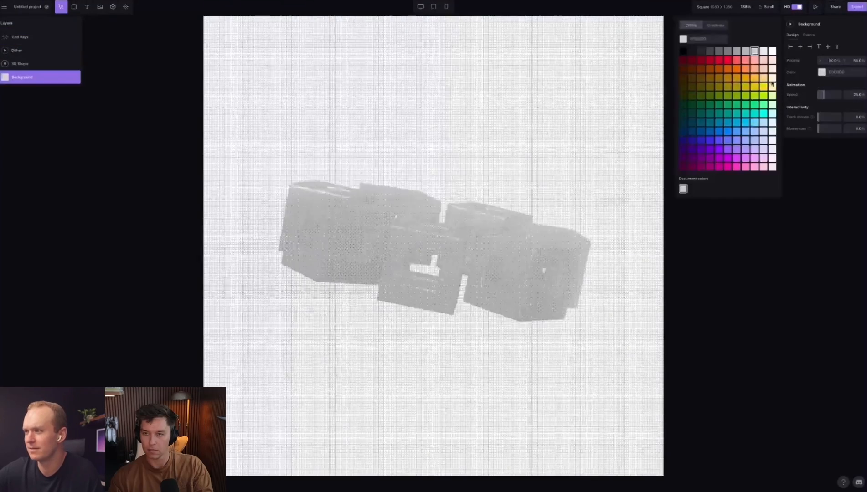
Change the Background layer's colour to black
{"action": "left_click", "coordinate": [710, 51]}
{"action": "left_click", "coordinate": [683, 51]}
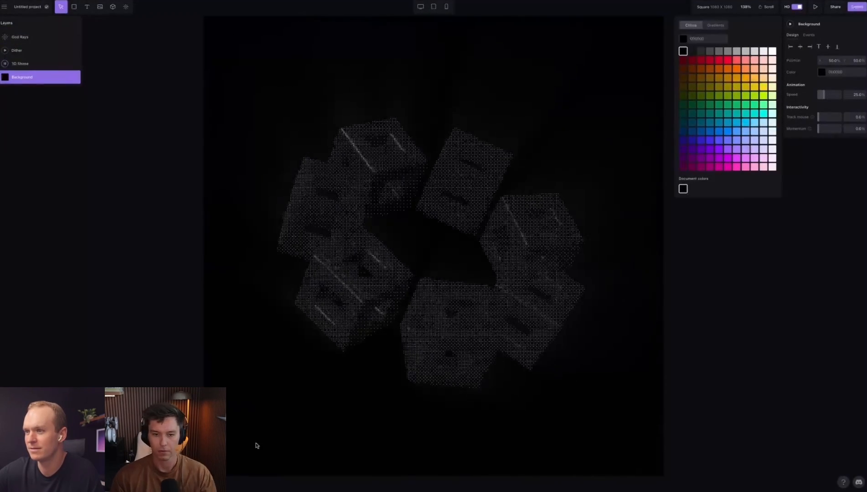
Raise the God Rays intensity to 100% and move that layer beneath the Dither layer
{"action": "left_click", "coordinate": [46, 37]}
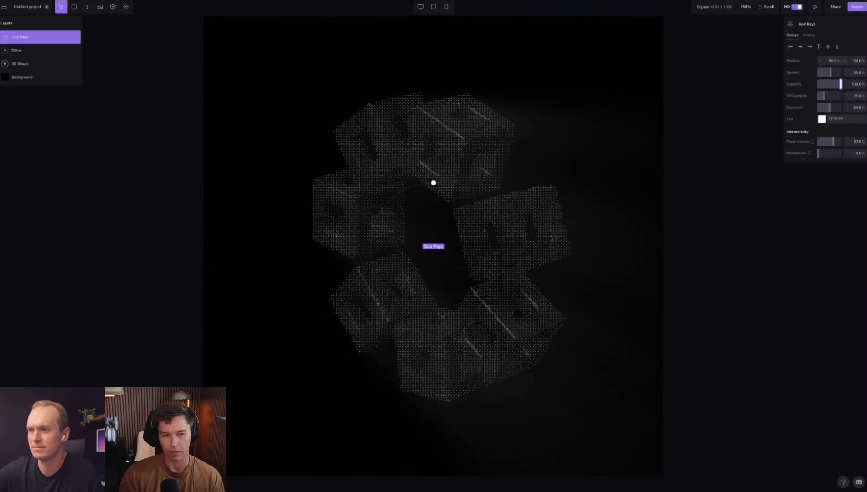
{"action": "left_click_drag", "start_coordinate": [39, 36], "coordinate": [39, 55]}
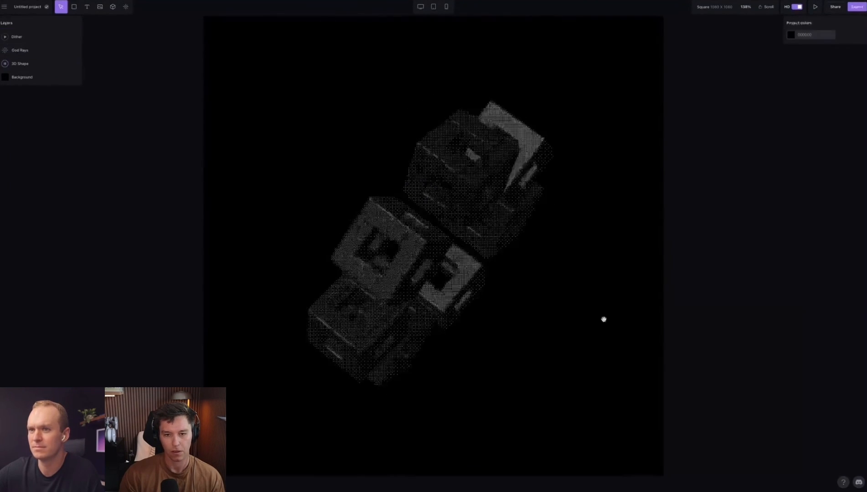
{"action": "left_click", "coordinate": [28, 50]}
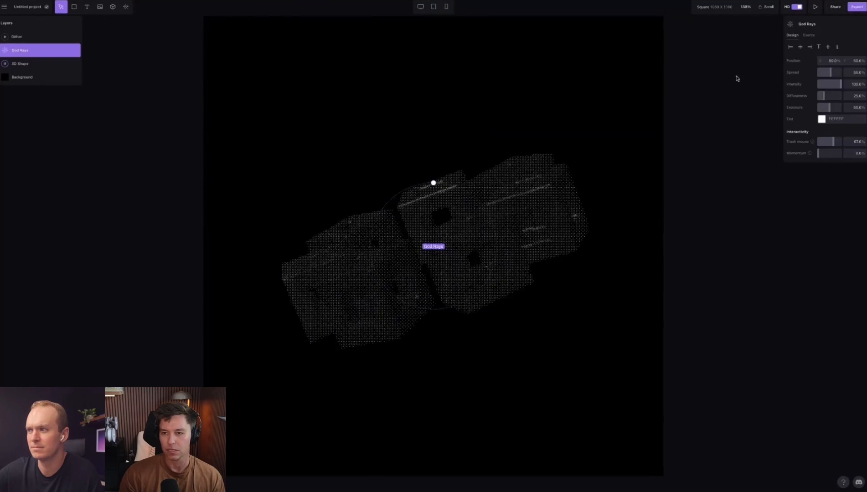
Retune the God Rays effect to 51% spread, 44% intensity and 54% diffuseness, and raise its exposure
{"action": "left_click", "coordinate": [18, 36]}
{"action": "left_click", "coordinate": [27, 51]}
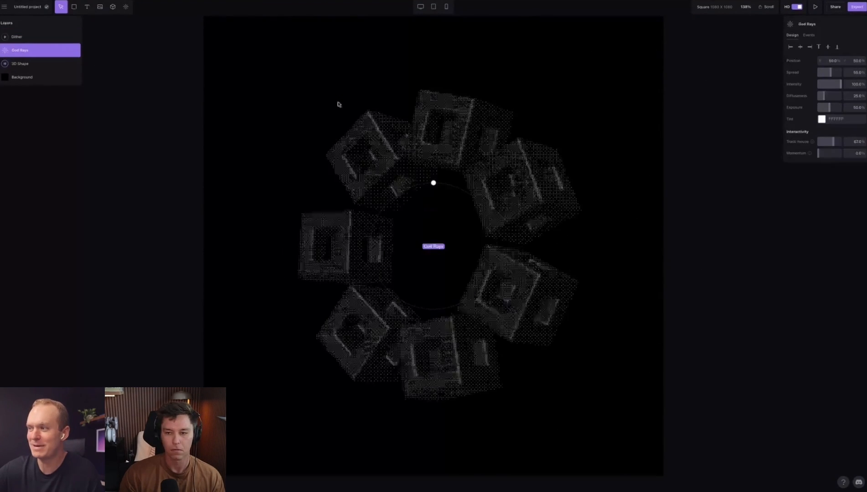
{"action": "left_click_drag", "start_coordinate": [825, 96], "coordinate": [831, 73]}
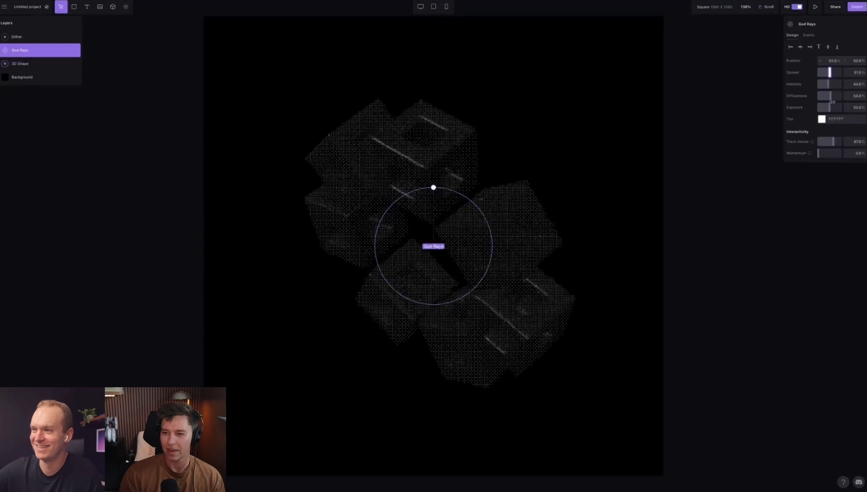
{"action": "left_click_drag", "start_coordinate": [832, 108], "coordinate": [845, 109]}
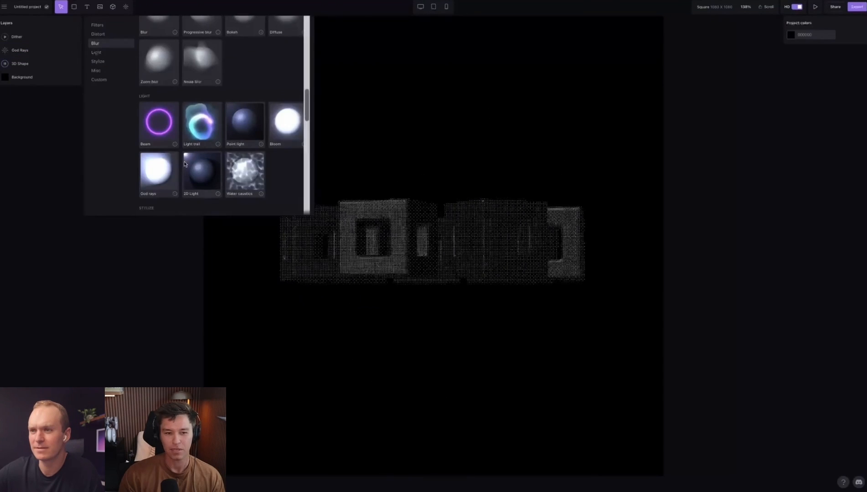
Add a Beam light effect and place it directly beneath the Dither layer
{"action": "left_click", "coordinate": [157, 132]}
{"action": "left_click_drag", "start_coordinate": [33, 36], "coordinate": [33, 55]}
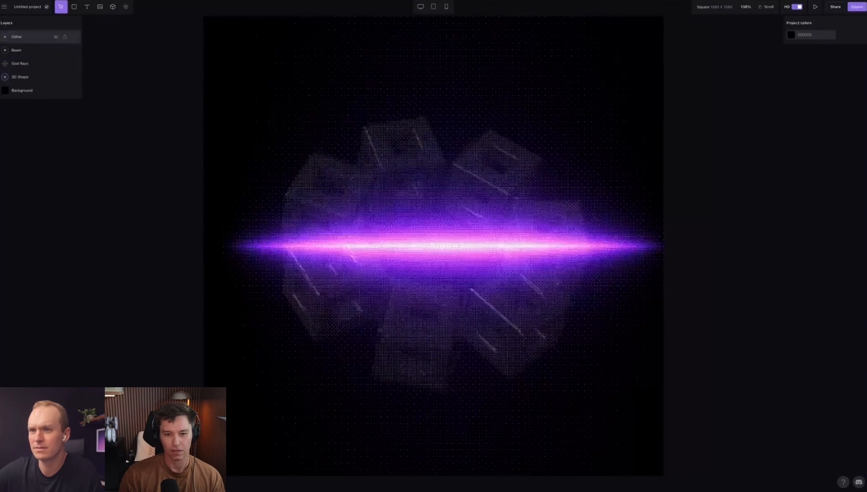
Move the Beam layer beneath the 3D Shape layer, directly above the Background layer
{"action": "left_click", "coordinate": [32, 51]}
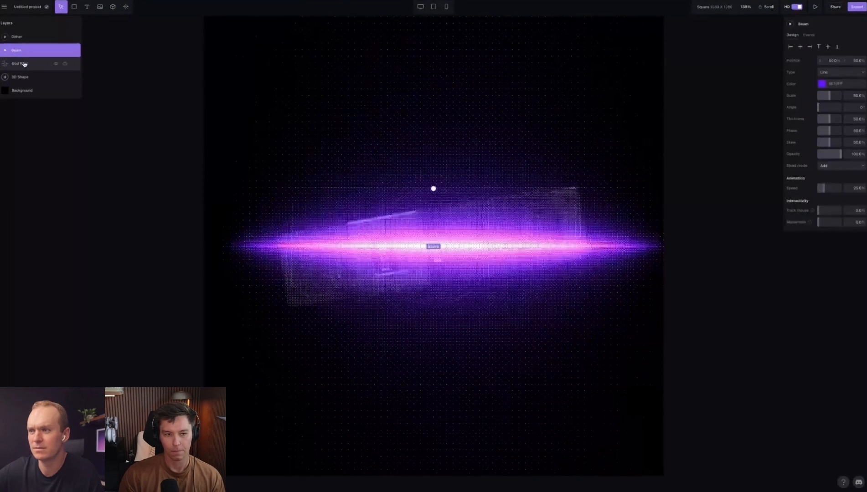
{"action": "left_click", "coordinate": [32, 64]}
{"action": "left_click", "coordinate": [30, 51]}
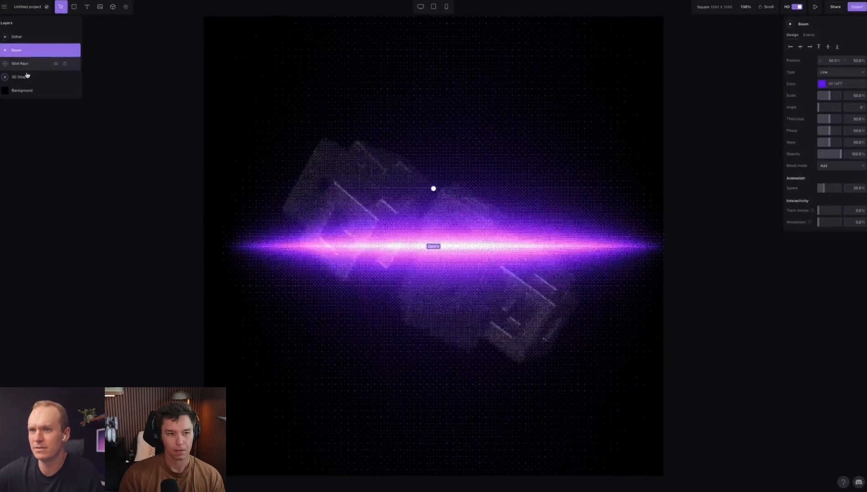
{"action": "left_click", "coordinate": [27, 66]}
{"action": "left_click_drag", "start_coordinate": [25, 53], "coordinate": [26, 84]}
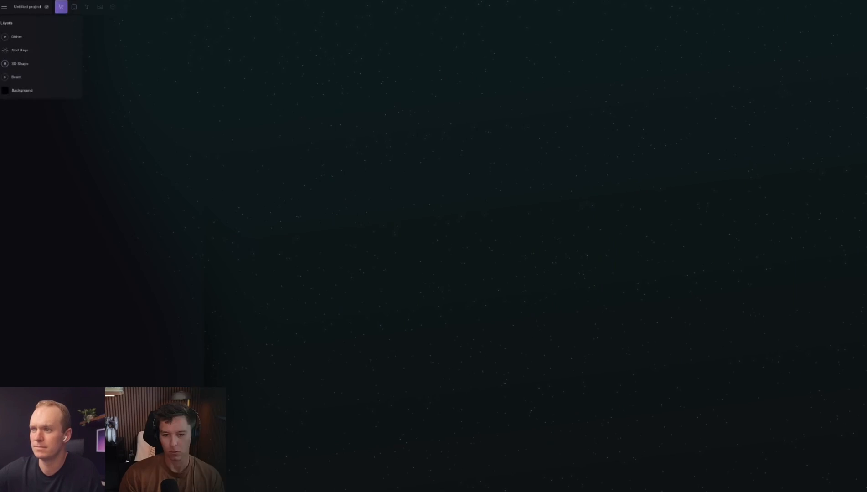
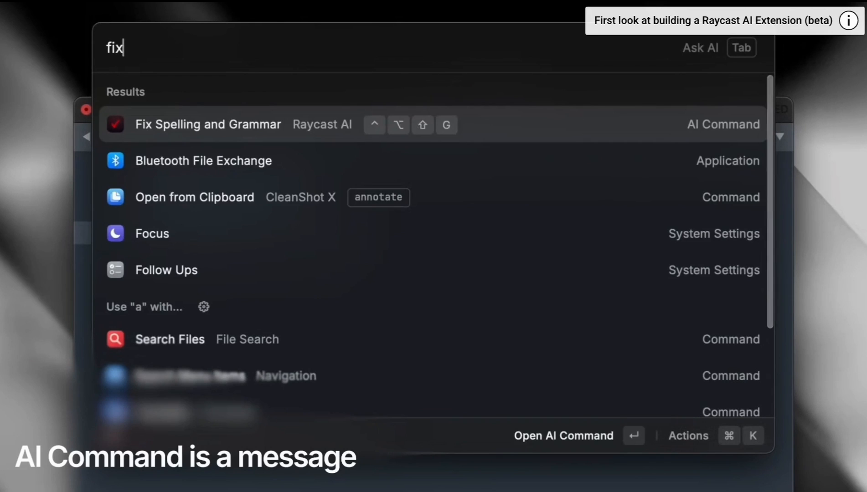
{"action": "key", "text": "Return"}
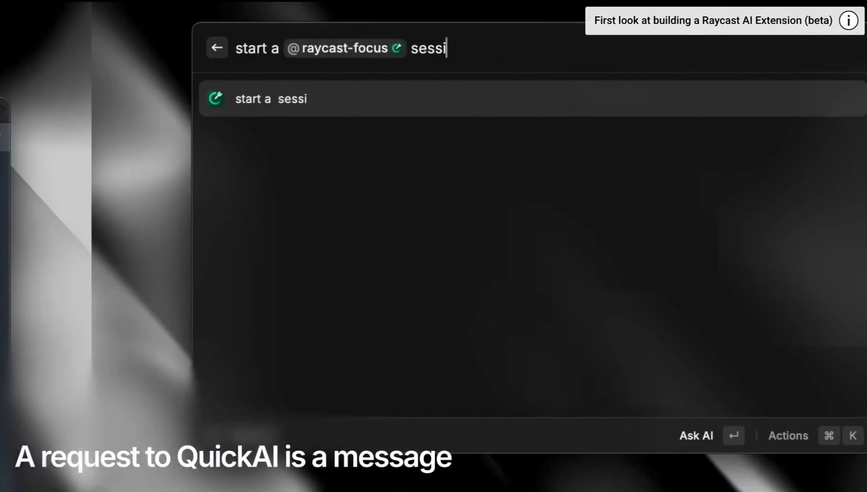
{"action": "type", "text": "on"}
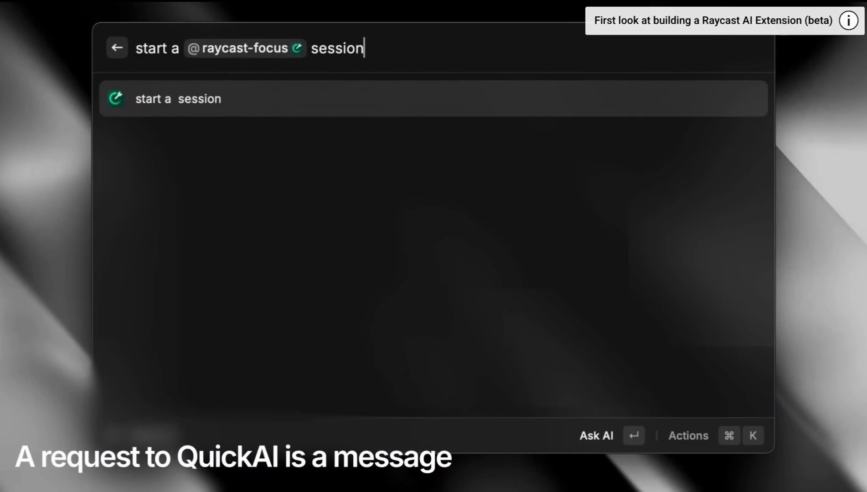
{"action": "key", "text": "Return"}
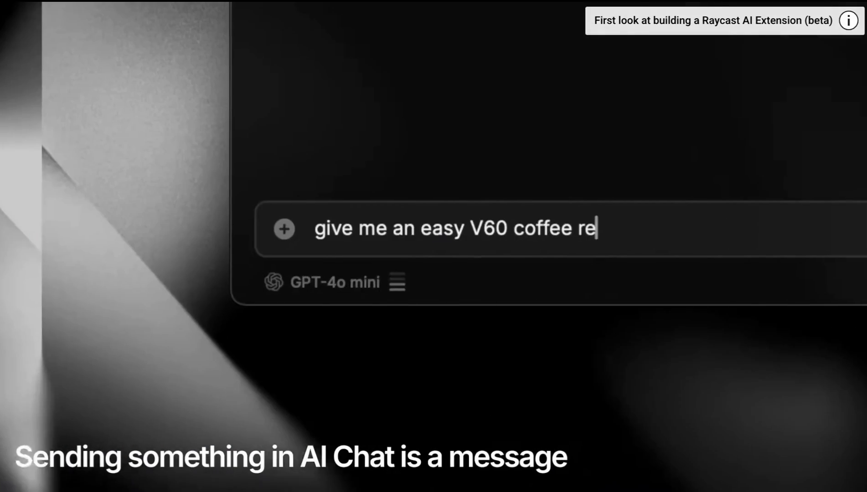
{"action": "type", "text": "cipe"}
{"action": "key", "text": "Return"}
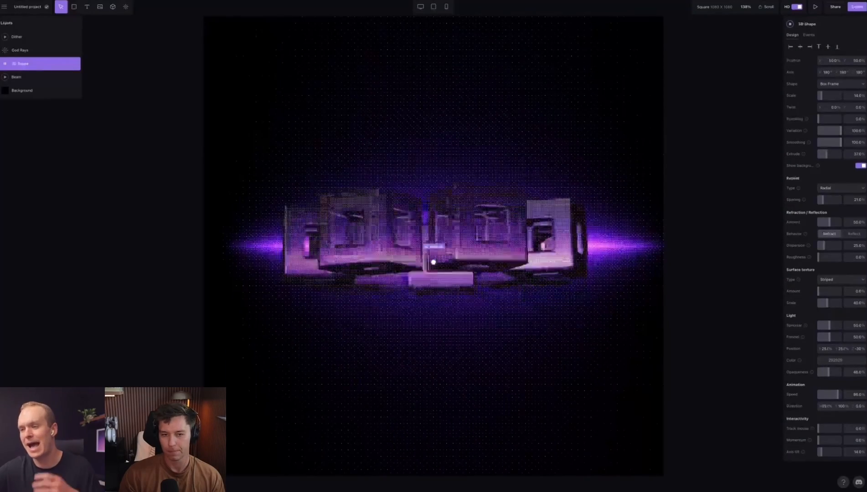
Change the 3D Shape layer's shape to Rippled Sphere, with 10% scale and 30% repeat spacing
{"action": "left_click", "coordinate": [5, 64]}
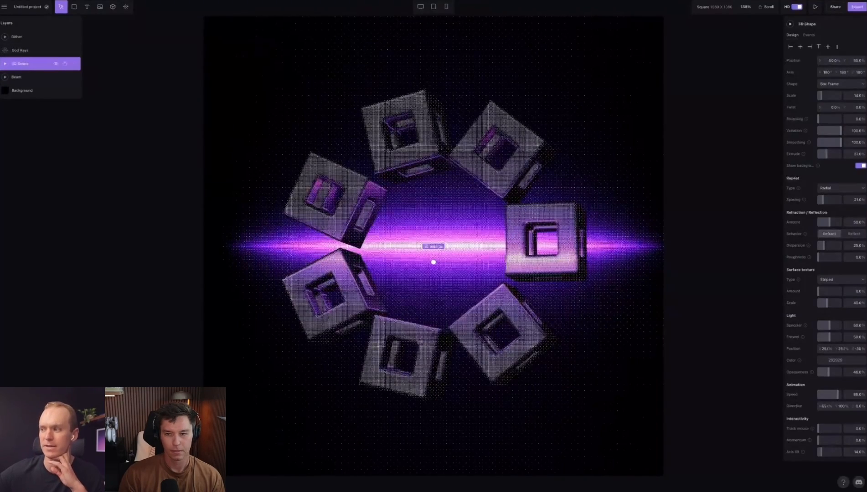
{"action": "left_click", "coordinate": [861, 88]}
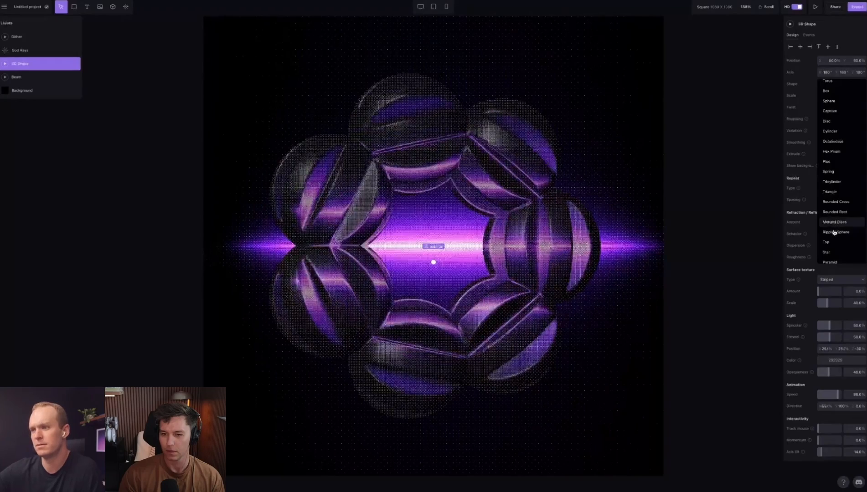
{"action": "left_click", "coordinate": [834, 232]}
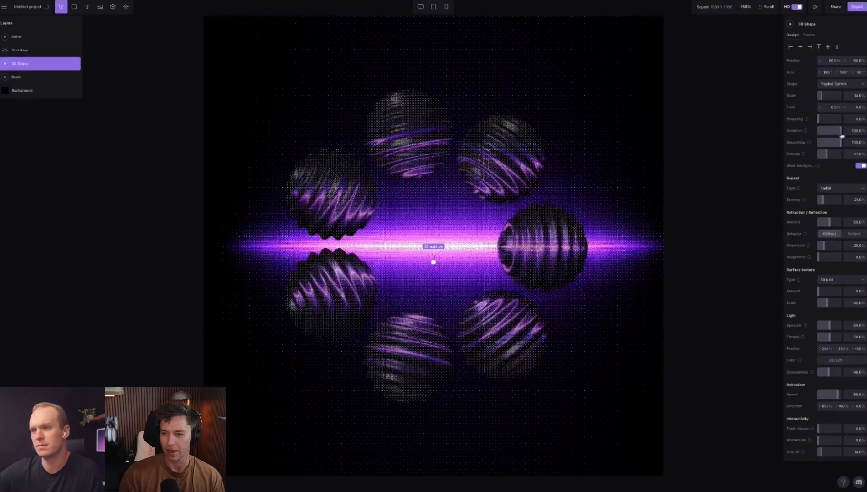
{"action": "left_click_drag", "start_coordinate": [823, 95], "coordinate": [820, 95]}
{"action": "left_click_drag", "start_coordinate": [821, 200], "coordinate": [825, 200]}
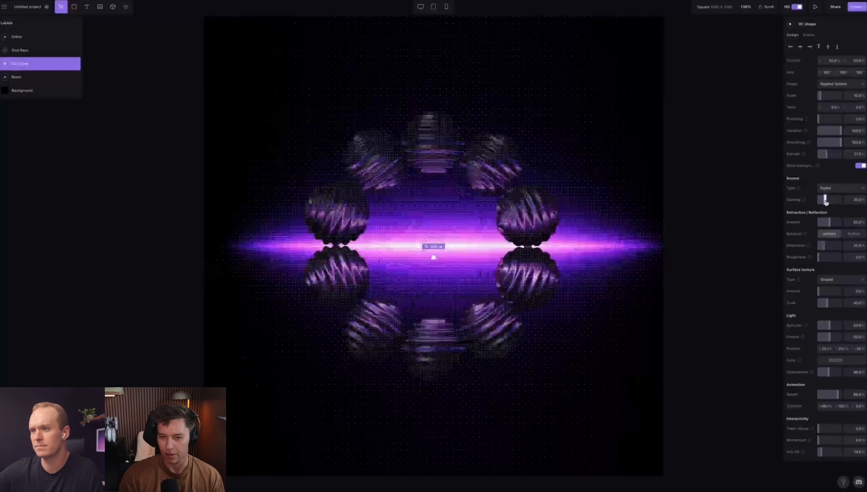
Change the 3D Shape layer's shape to Custom and use the checkered Basedash mark as its SVG
{"action": "left_click", "coordinate": [844, 85]}
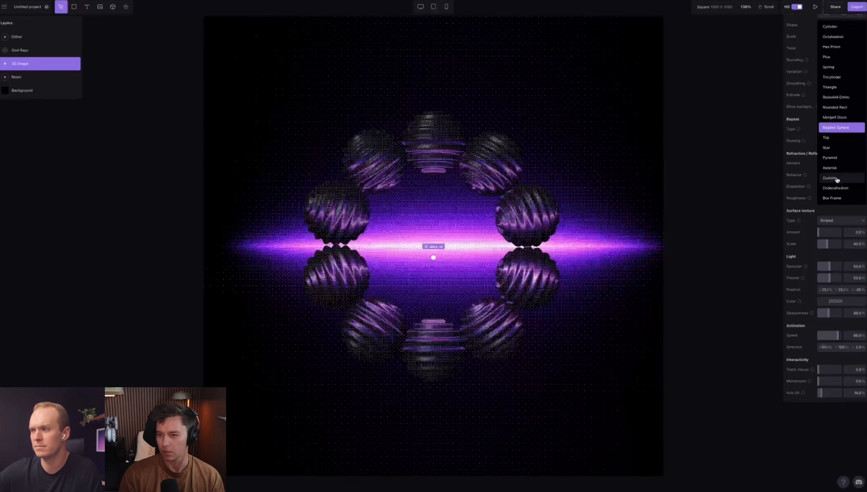
{"action": "left_click", "coordinate": [838, 180]}
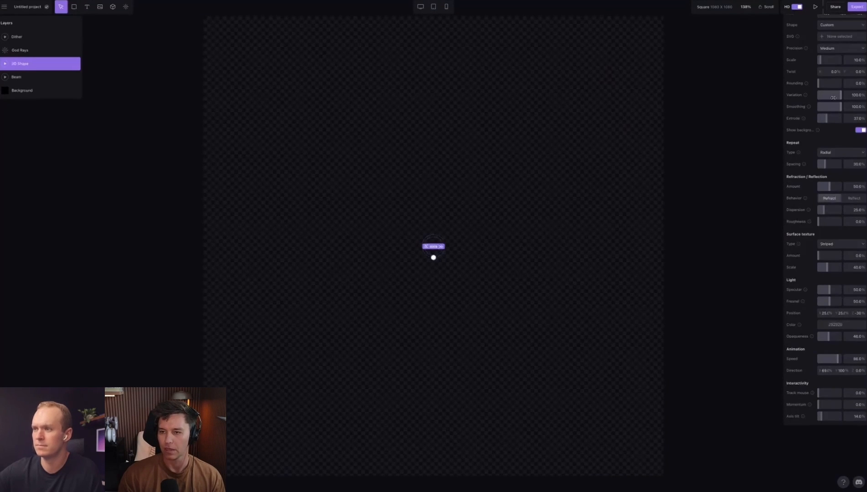
{"action": "scroll", "coordinate": [833, 97], "scroll_direction": "up", "scroll_amount": 3}
{"action": "left_click", "coordinate": [825, 95]}
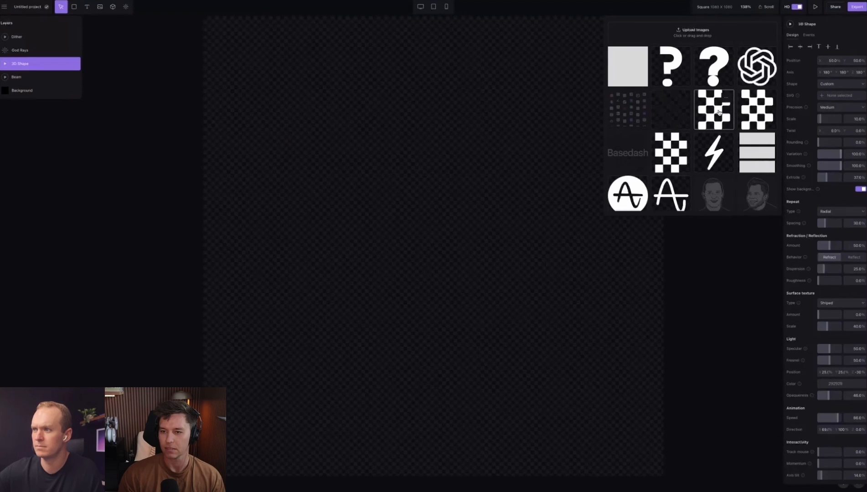
{"action": "left_click", "coordinate": [715, 113]}
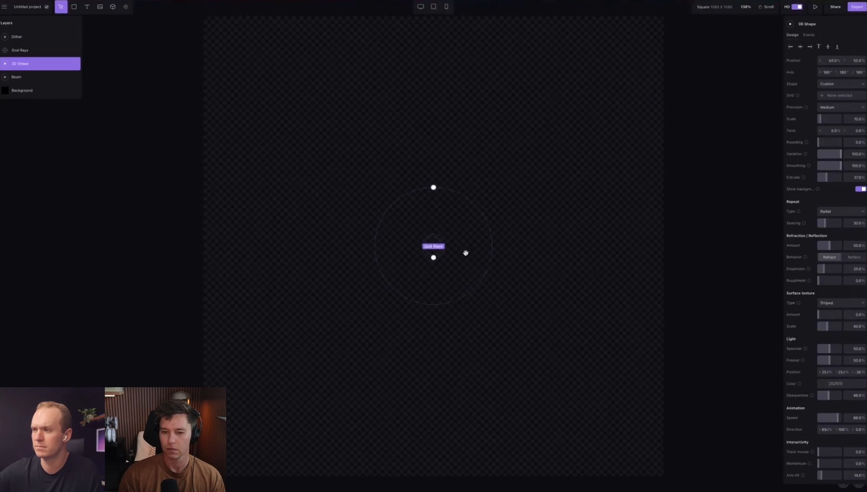
{"action": "left_click", "coordinate": [604, 253]}
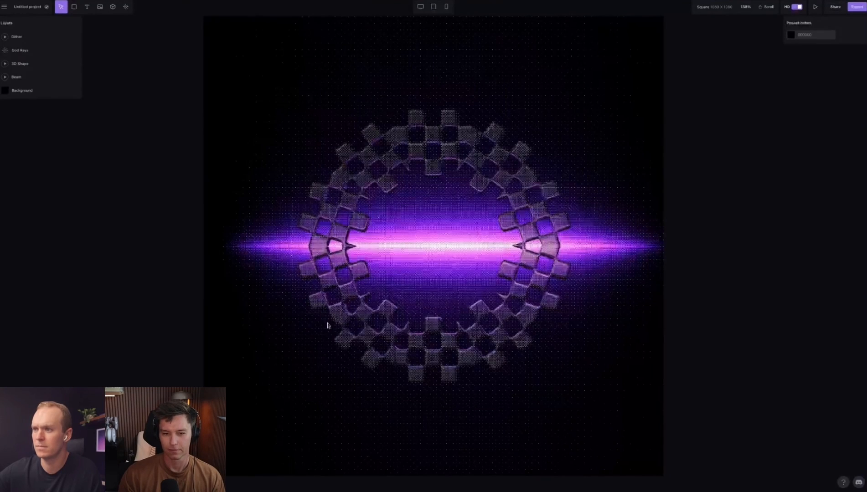
Set the checkered 3D shape's repeat spacing to 11% and its scale to 20%
{"action": "left_click", "coordinate": [21, 63]}
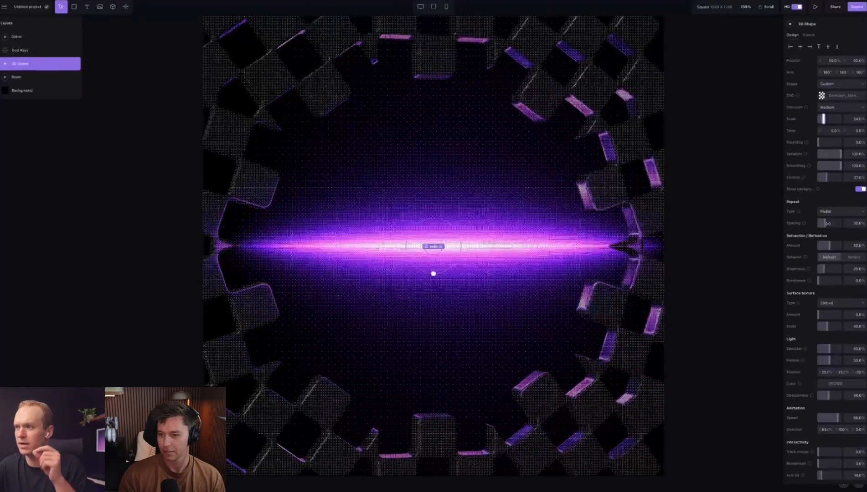
{"action": "left_click_drag", "start_coordinate": [824, 223], "coordinate": [822, 225]}
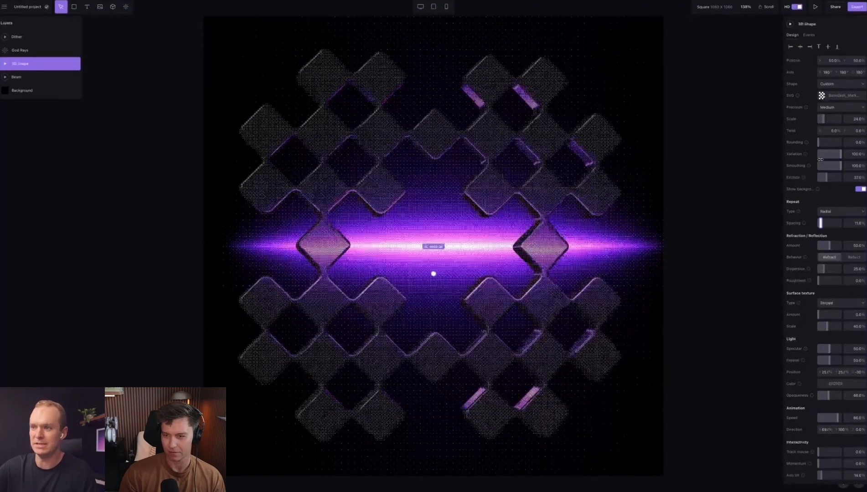
{"action": "left_click_drag", "start_coordinate": [828, 116], "coordinate": [821, 122]}
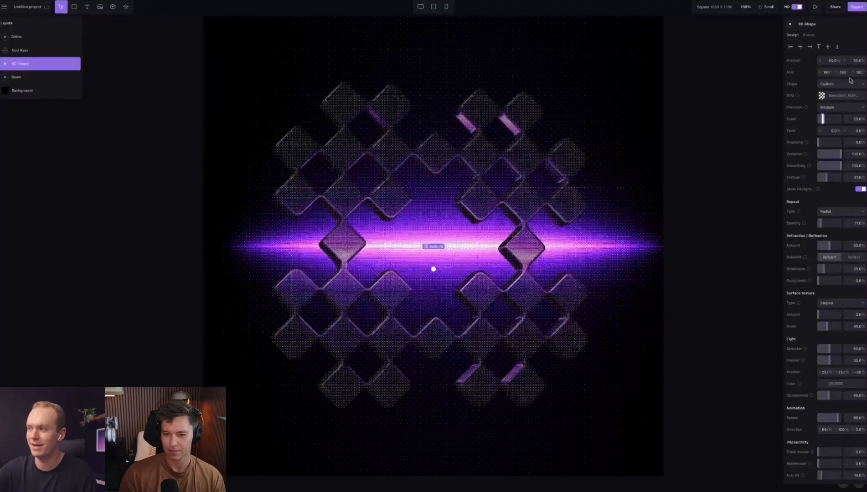
Change the 3D shape's repeat type to Radial 2 and raise its specular light to 71%
{"action": "left_click", "coordinate": [824, 211]}
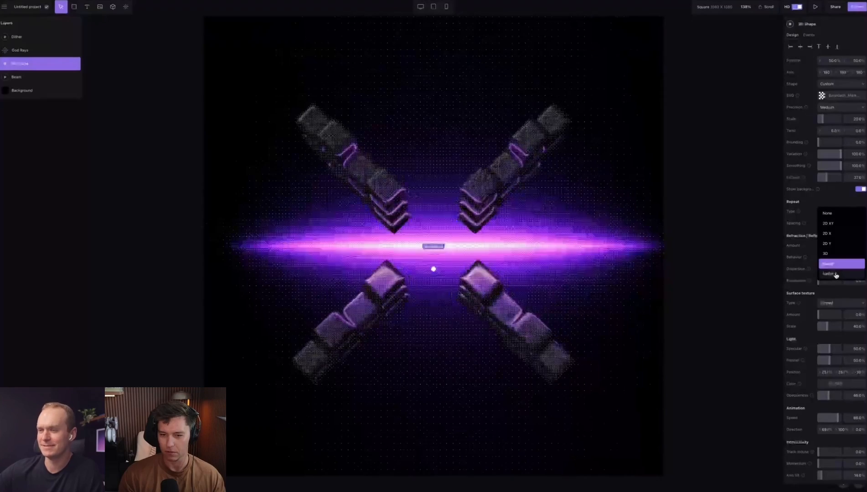
{"action": "left_click", "coordinate": [830, 274]}
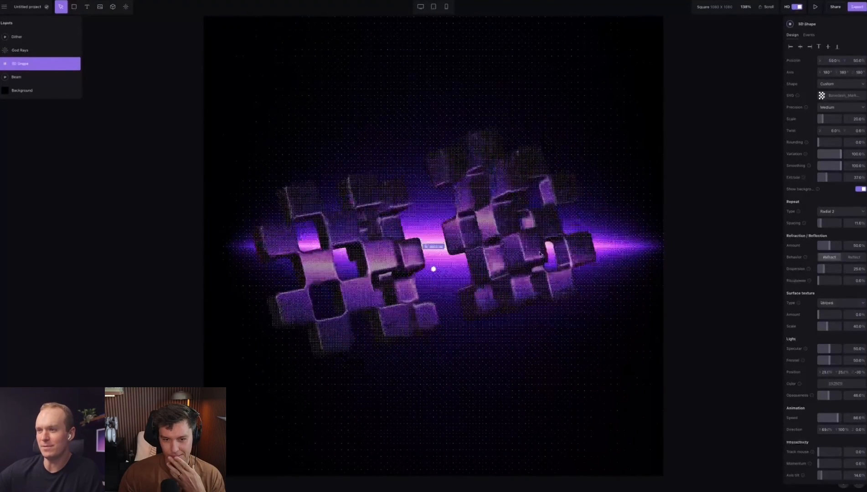
{"action": "left_click_drag", "start_coordinate": [826, 349], "coordinate": [827, 349]}
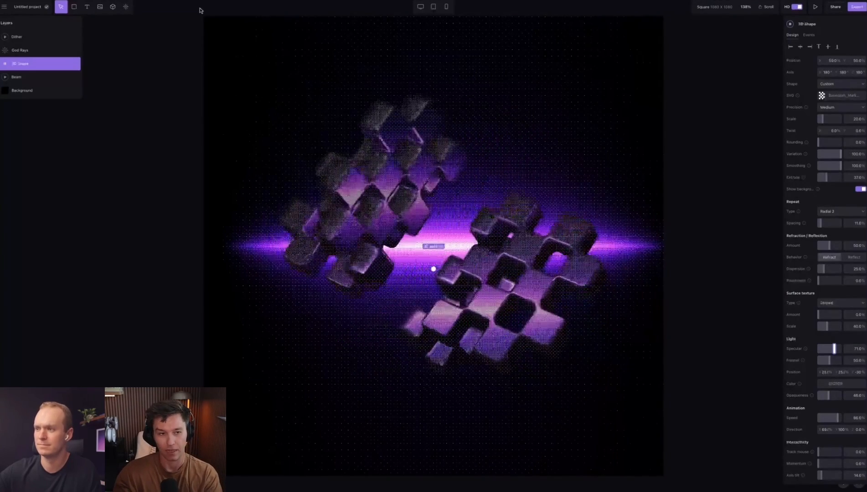
Add a Gradient Map effect and place it between the God Rays and 3D Shape layers
{"action": "left_click", "coordinate": [37, 51]}
{"action": "left_click", "coordinate": [126, 8]}
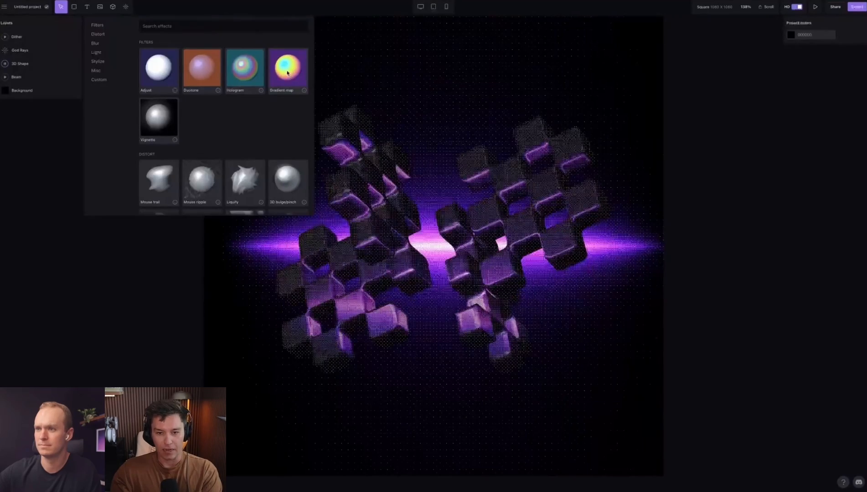
{"action": "left_click", "coordinate": [285, 69]}
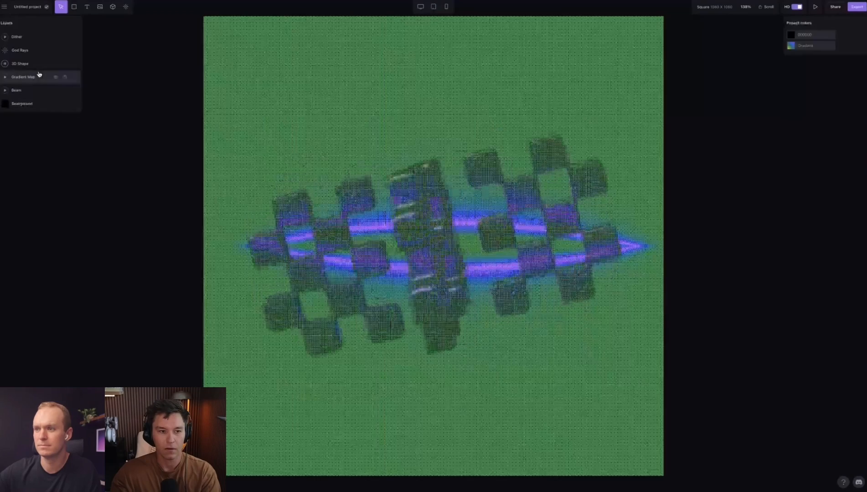
{"action": "left_click", "coordinate": [32, 79]}
{"action": "left_click_drag", "start_coordinate": [31, 79], "coordinate": [31, 76]}
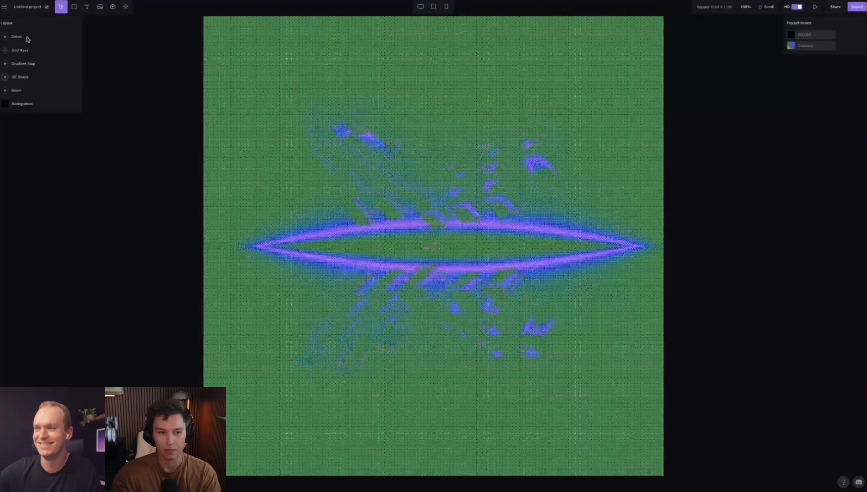
Try the green and greyscale gradient presets on the Gradient Map, and settle on the purple-to-white preset
{"action": "left_click", "coordinate": [27, 64]}
{"action": "left_click", "coordinate": [821, 73]}
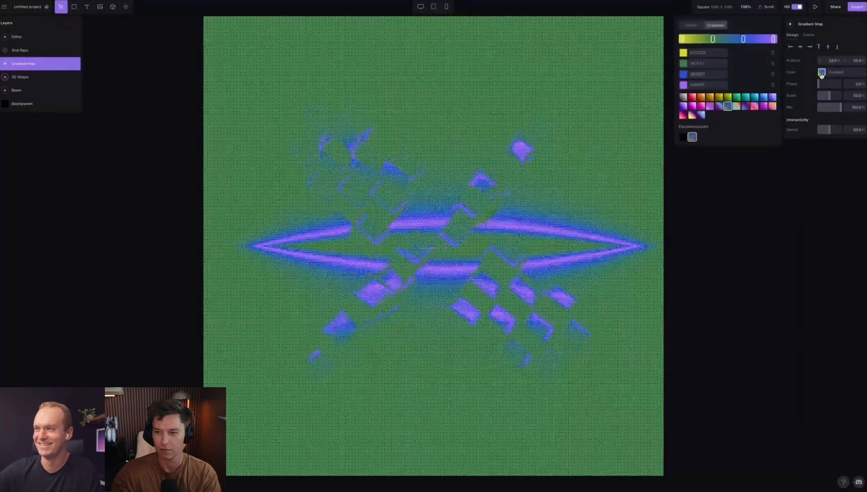
{"action": "left_click", "coordinate": [736, 98]}
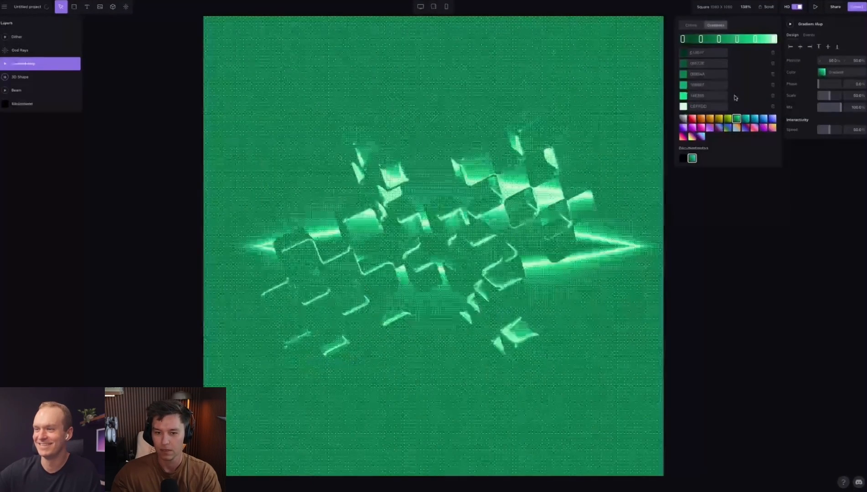
{"action": "left_click", "coordinate": [684, 119]}
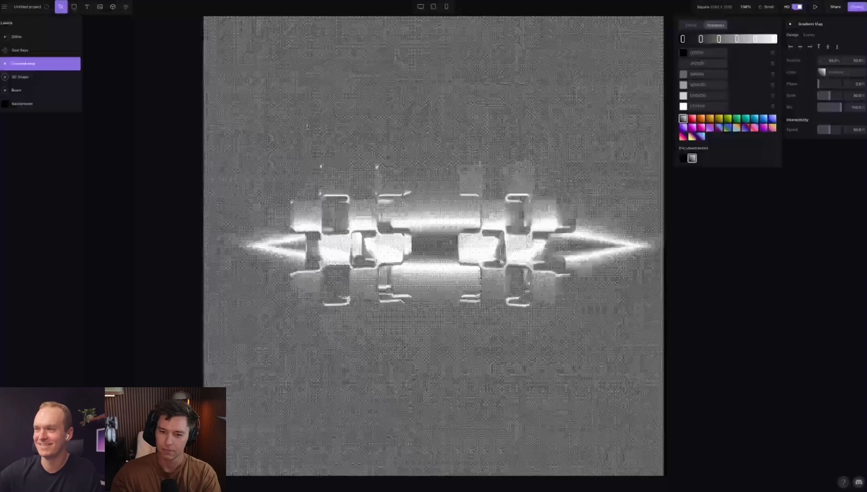
{"action": "left_click", "coordinate": [684, 128]}
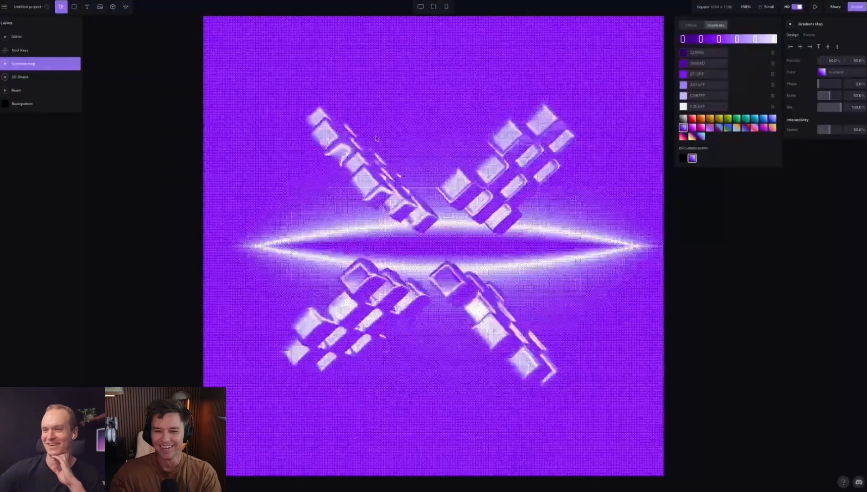
{"action": "left_click", "coordinate": [722, 318]}
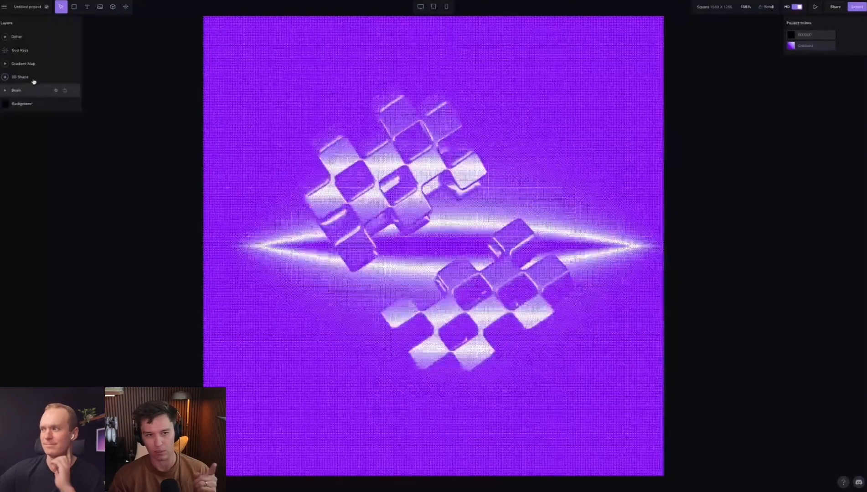
Add a Duotone filter effect to the scene
{"action": "left_click", "coordinate": [28, 78]}
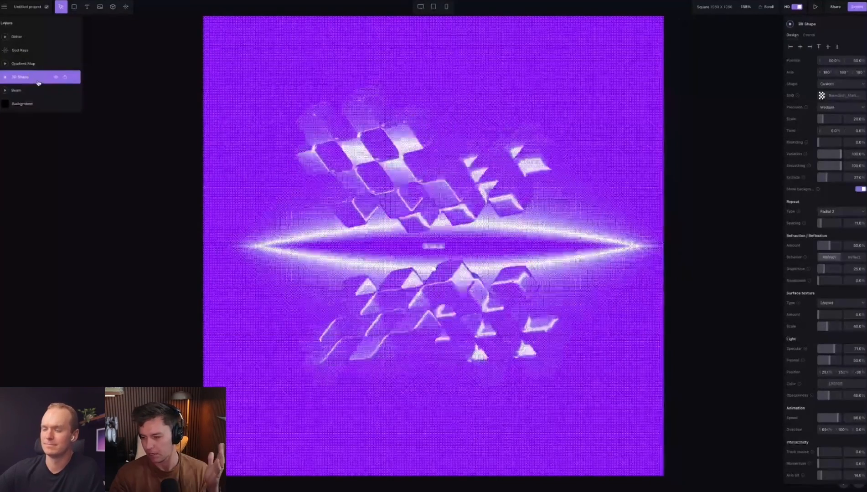
{"action": "left_click", "coordinate": [131, 195]}
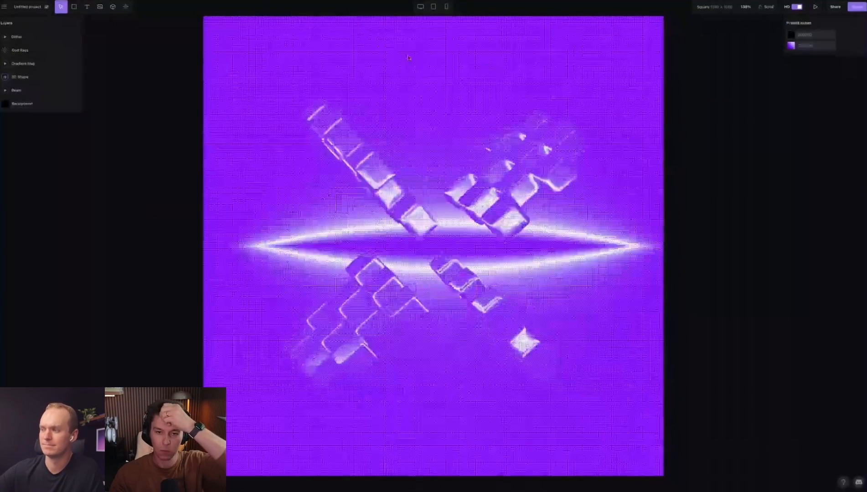
{"action": "left_click", "coordinate": [125, 7]}
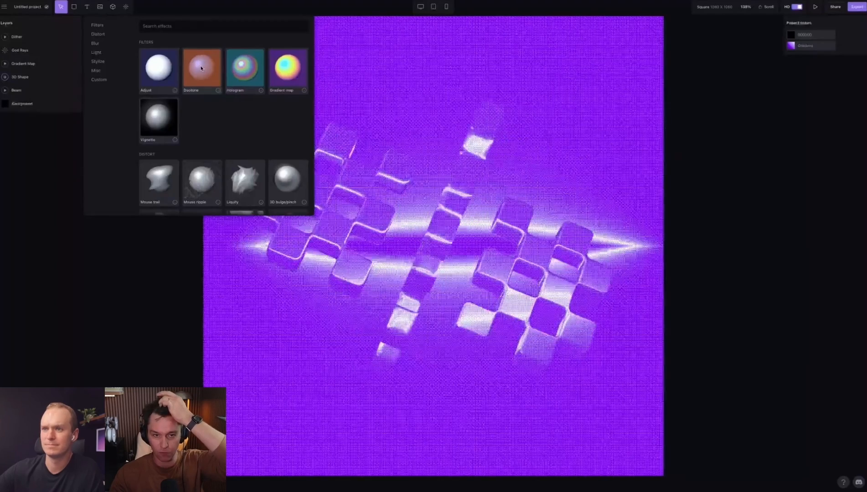
{"action": "left_click", "coordinate": [200, 68]}
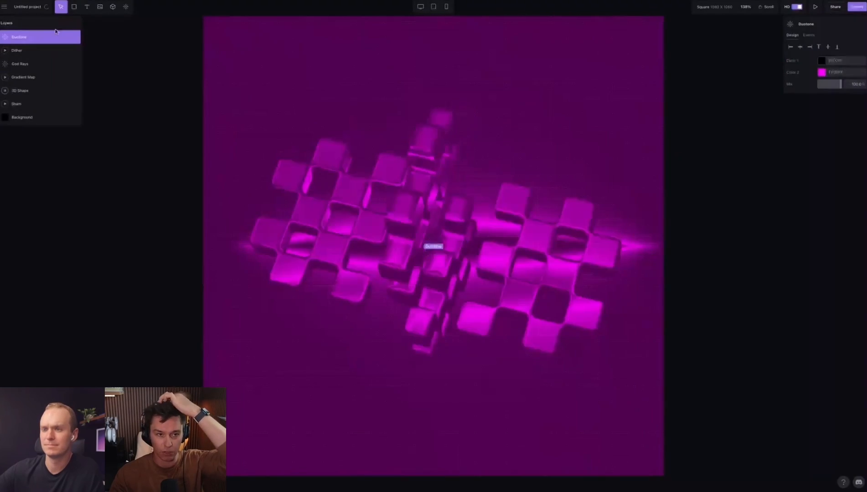
Set the Duotone's second colour to white and add a Vignette effect to the scene
{"action": "left_click", "coordinate": [821, 72]}
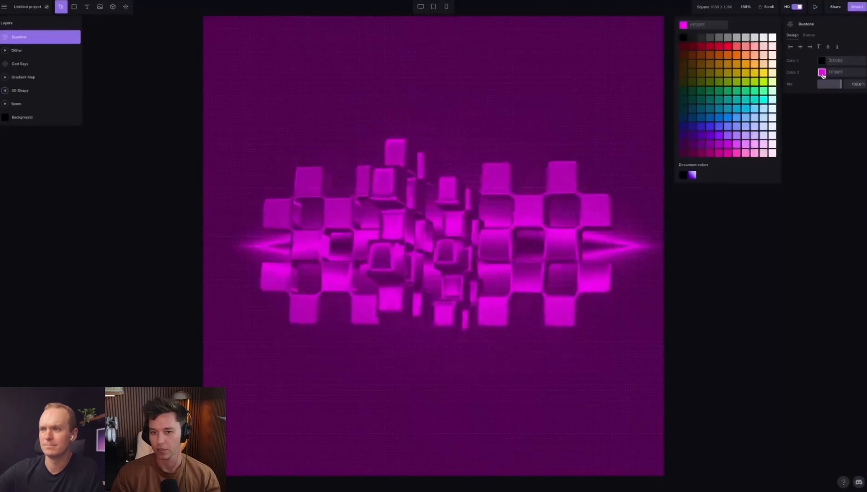
{"action": "left_click", "coordinate": [773, 38]}
{"action": "left_click", "coordinate": [126, 6]}
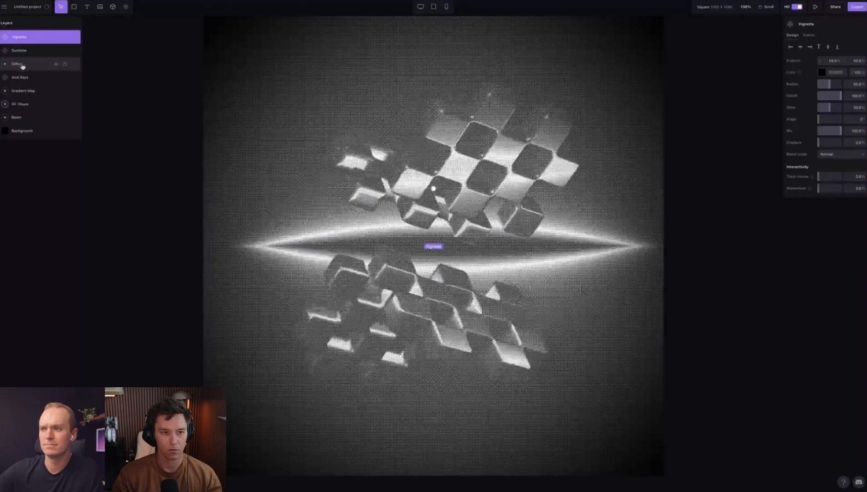
Set the Vignette's colour to pure black and place the layer directly beneath the Dither layer
{"action": "left_click", "coordinate": [22, 65]}
{"action": "left_click", "coordinate": [20, 51]}
{"action": "left_click", "coordinate": [20, 37]}
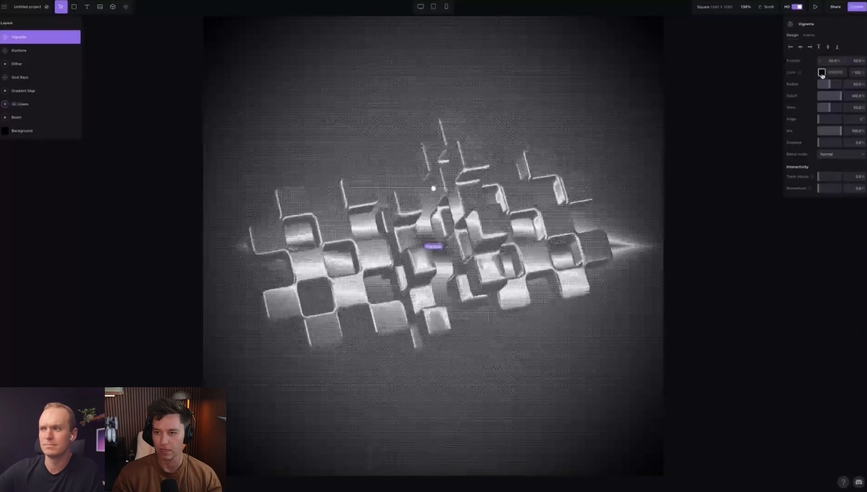
{"action": "left_click", "coordinate": [822, 73]}
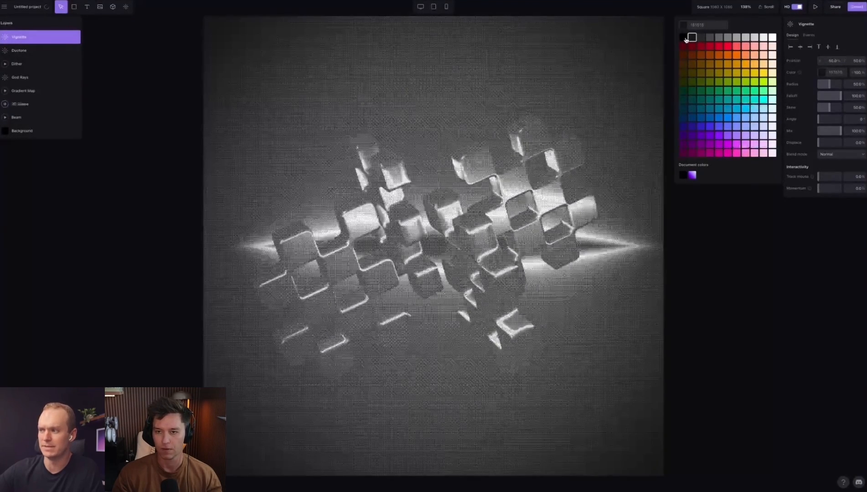
{"action": "left_click", "coordinate": [684, 37]}
{"action": "left_click_drag", "start_coordinate": [39, 38], "coordinate": [23, 72]}
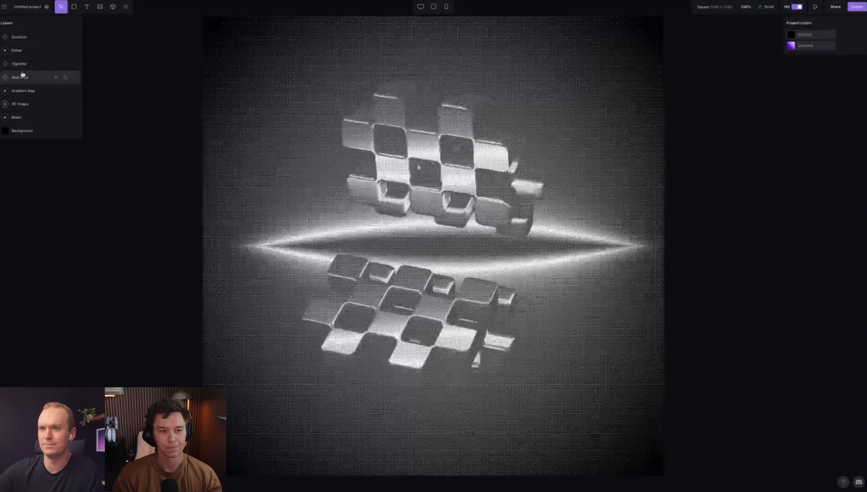
Reduce the Vignette's radius to about 29% and leave its mix at 100%
{"action": "left_click", "coordinate": [33, 69]}
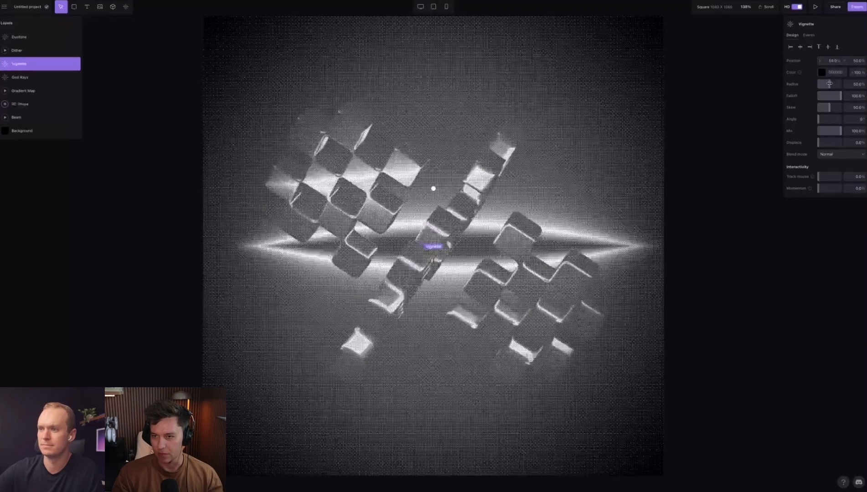
{"action": "left_click_drag", "start_coordinate": [828, 85], "coordinate": [824, 86]}
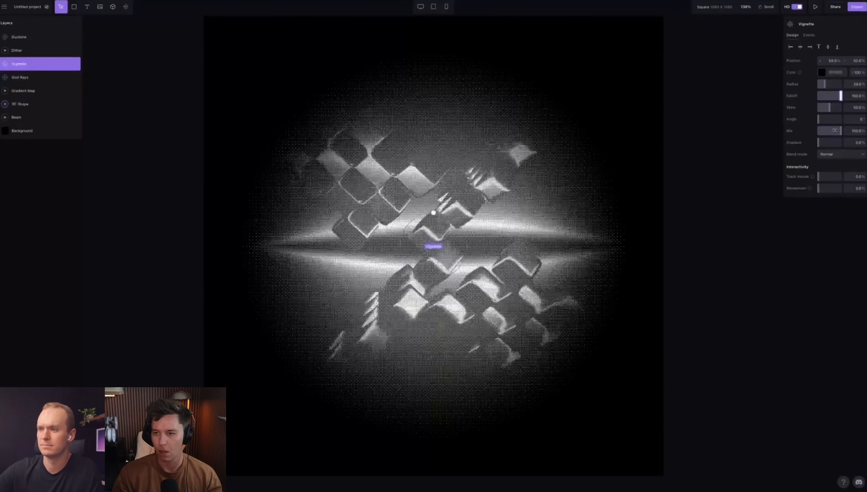
{"action": "mouse_move", "coordinate": [835, 130]}
{"action": "left_mouse_down"}
{"action": "mouse_move", "coordinate": [824, 131]}
{"action": "mouse_move", "coordinate": [845, 133]}
{"action": "left_mouse_up"}
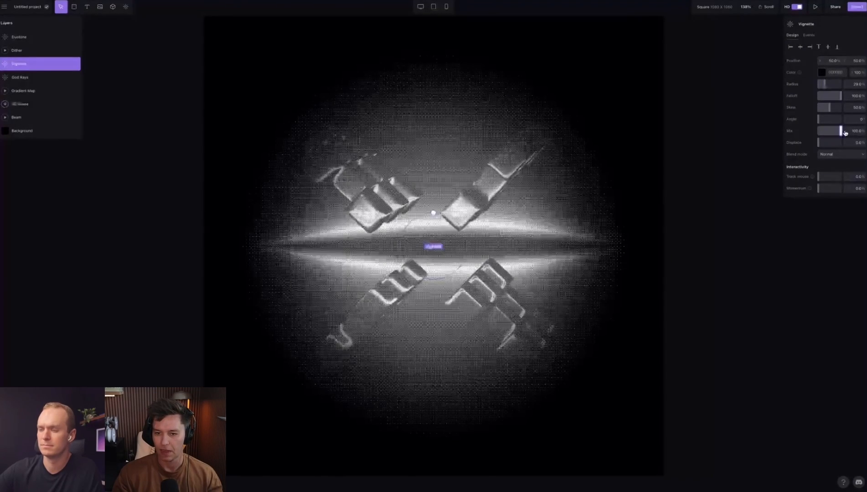
Change the Beam's type from Line to a circular one, and place the Vignette beneath the God Rays layer
{"action": "left_click", "coordinate": [25, 106]}
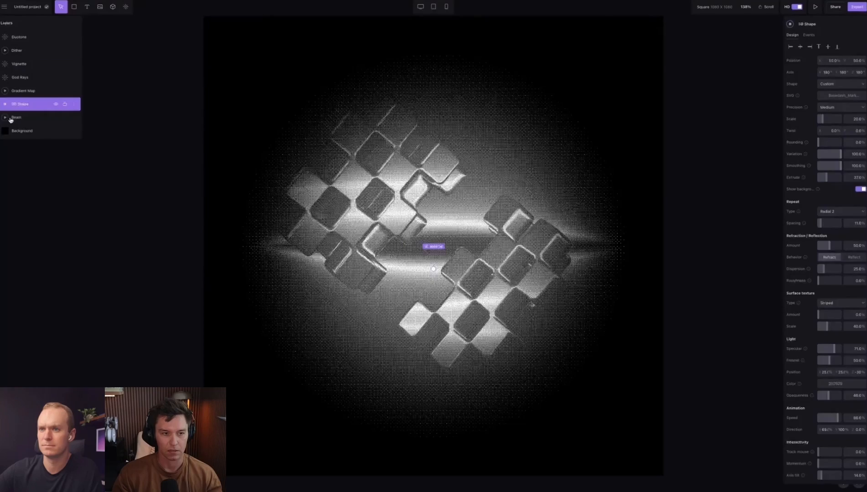
{"action": "left_click", "coordinate": [14, 118]}
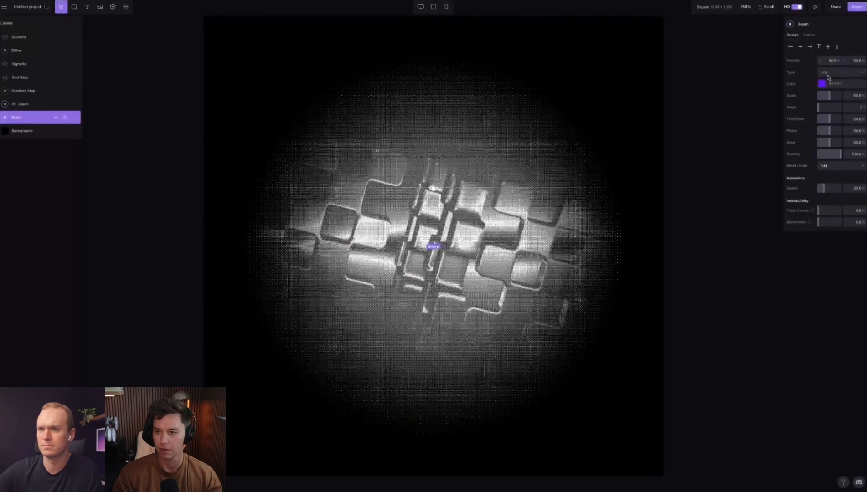
{"action": "left_click", "coordinate": [830, 74]}
{"action": "left_click", "coordinate": [832, 94]}
{"action": "left_click_drag", "start_coordinate": [28, 108], "coordinate": [28, 72]}
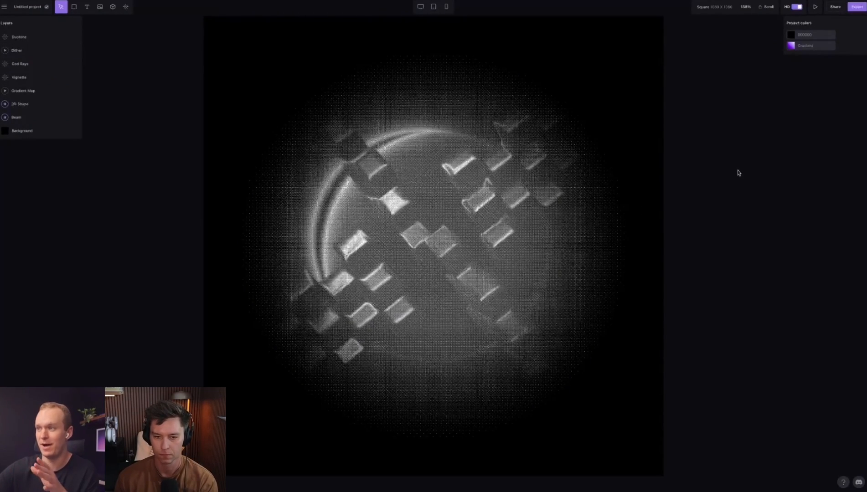
Open the project's code export and look through the scene's JSON
{"action": "left_click", "coordinate": [854, 7]}
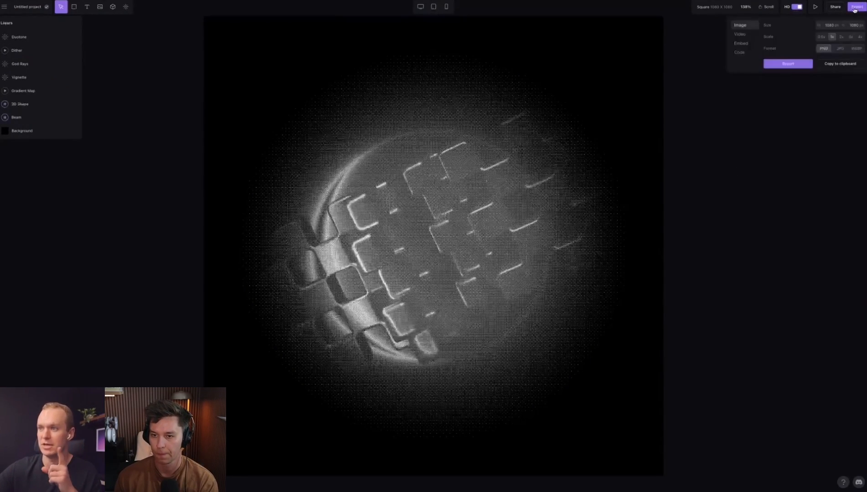
{"action": "left_click", "coordinate": [741, 52]}
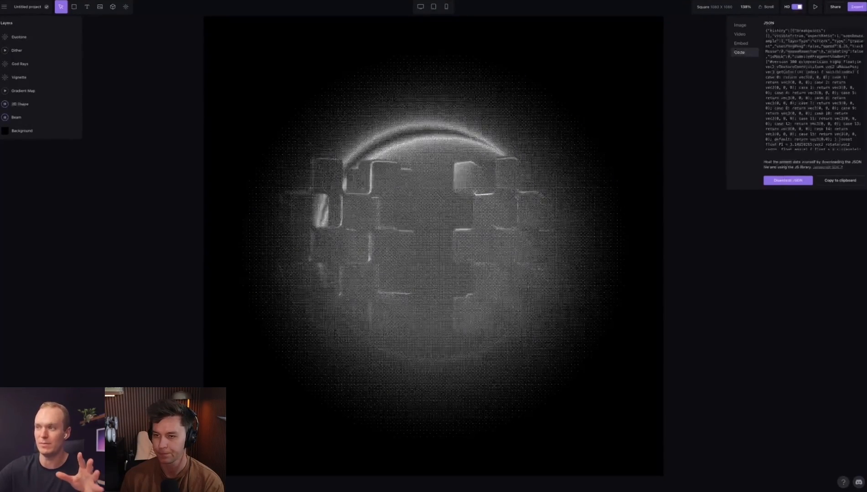
{"action": "scroll", "coordinate": [814, 89], "scroll_direction": "down", "scroll_amount": 5}
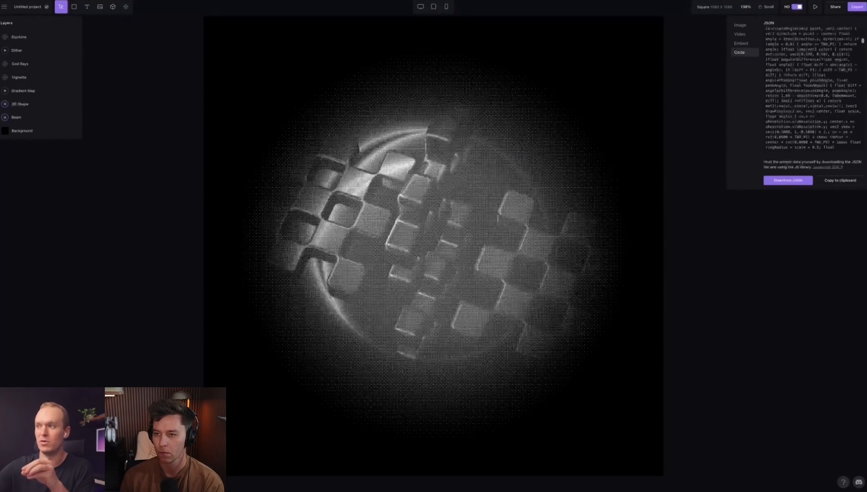
{"action": "scroll", "coordinate": [814, 89], "scroll_direction": "up", "scroll_amount": 8}
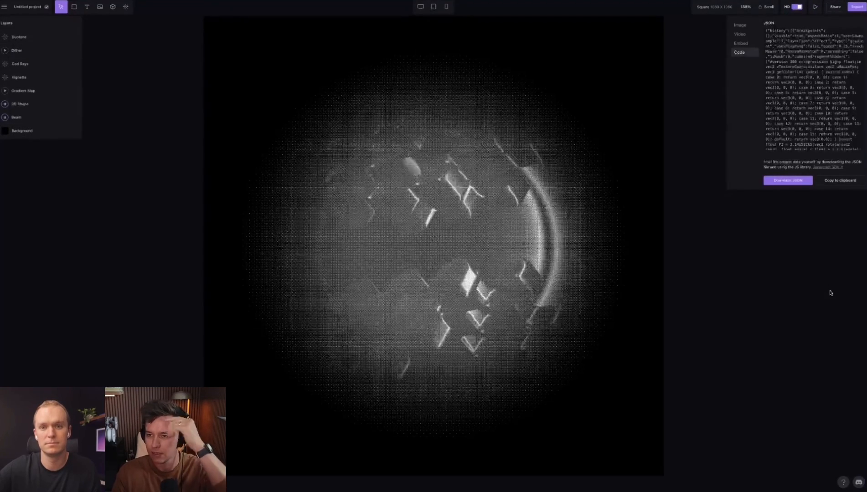
Open the Optimize view from the embed export, examine the scene's render and memory figures, and return to the editor
{"action": "left_click", "coordinate": [837, 6]}
{"action": "left_click", "coordinate": [855, 7]}
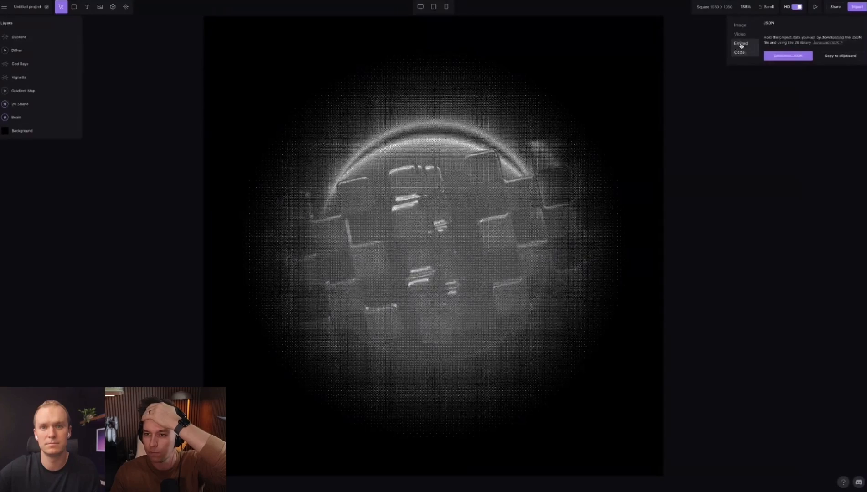
{"action": "left_click", "coordinate": [740, 44]}
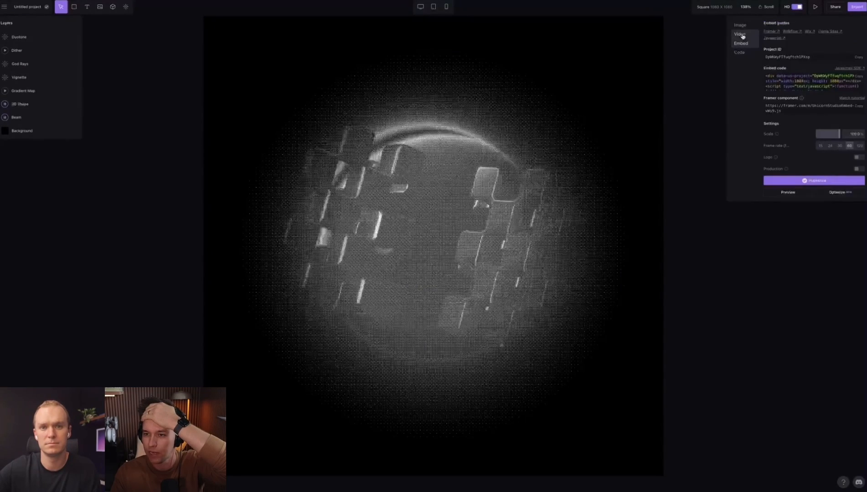
{"action": "left_click", "coordinate": [842, 193]}
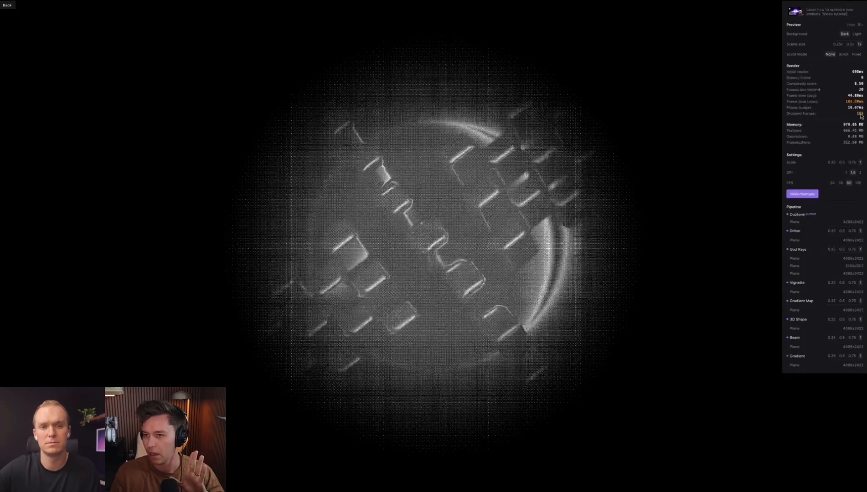
{"action": "left_click", "coordinate": [7, 5]}
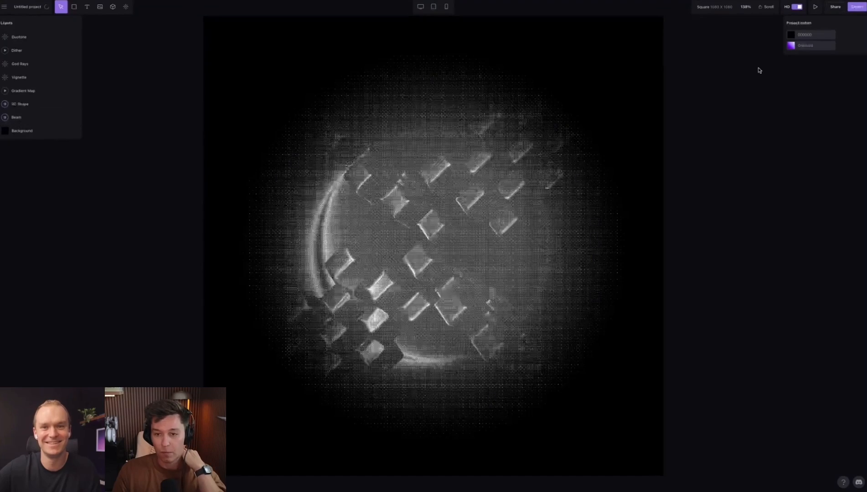
Look through the exported JSON for the custom shape's data and check the 3D Shape layer's settings
{"action": "left_click", "coordinate": [860, 8]}
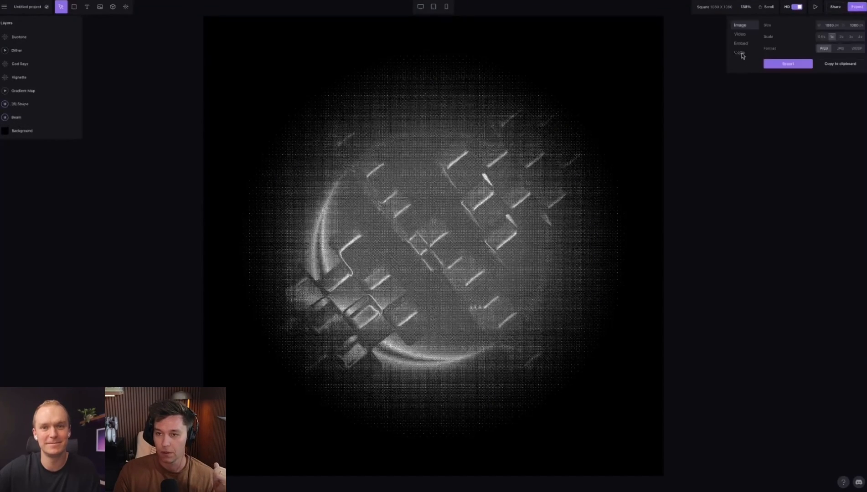
{"action": "left_click", "coordinate": [740, 53]}
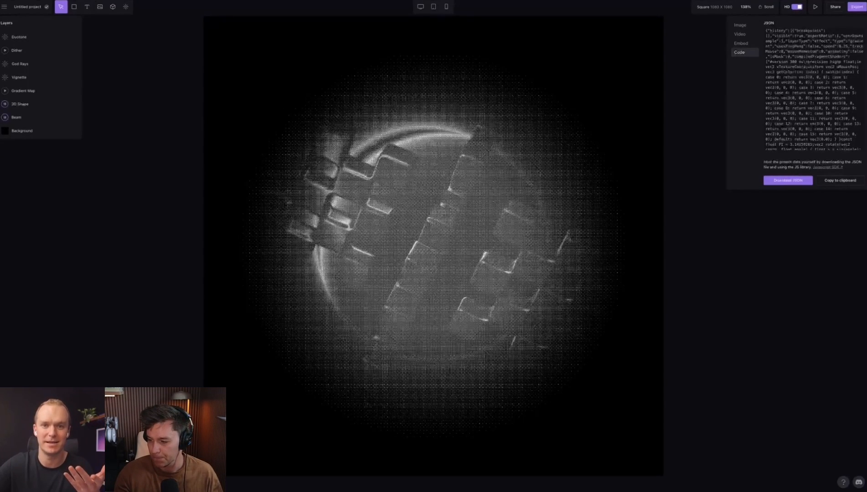
{"action": "scroll", "coordinate": [788, 108], "scroll_direction": "down", "scroll_amount": 10}
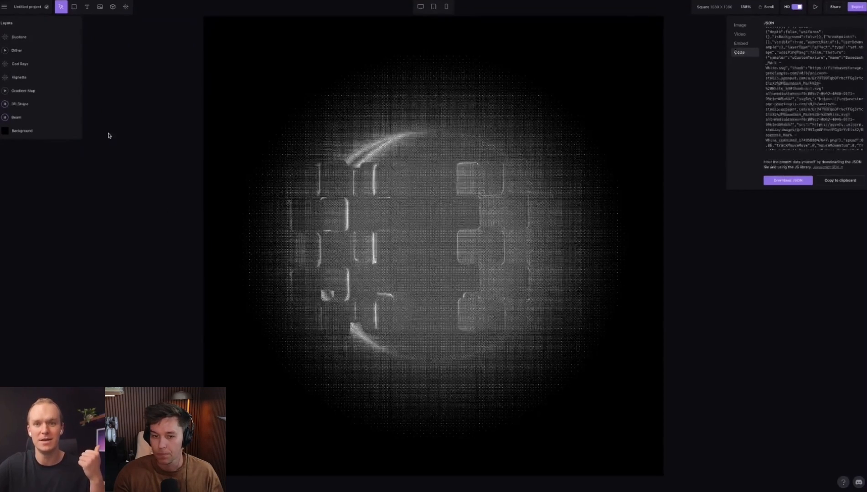
{"action": "left_click", "coordinate": [31, 91]}
{"action": "left_click", "coordinate": [46, 104]}
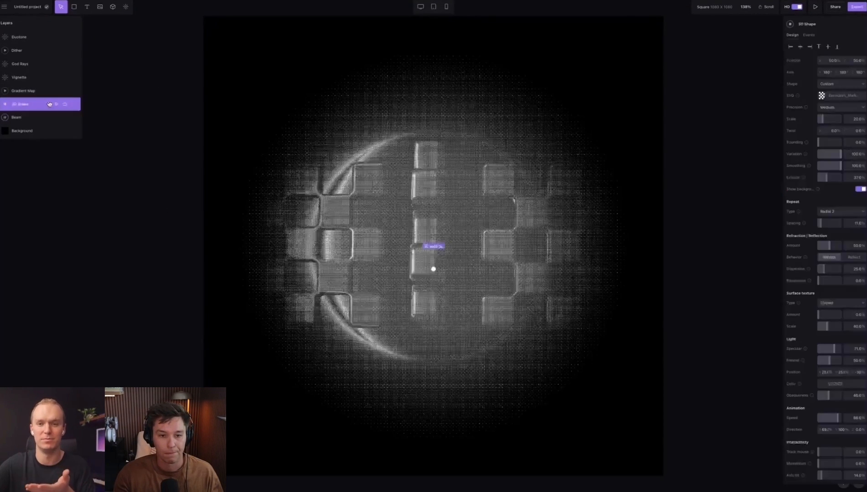
{"action": "left_click", "coordinate": [129, 62]}
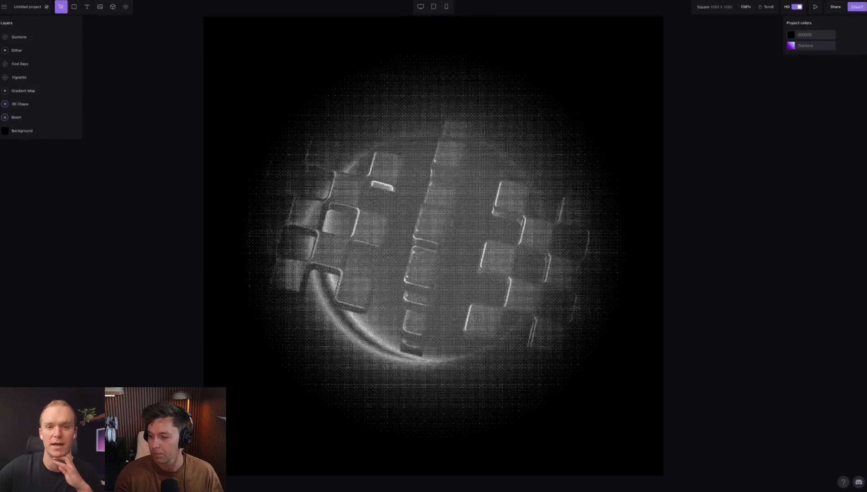
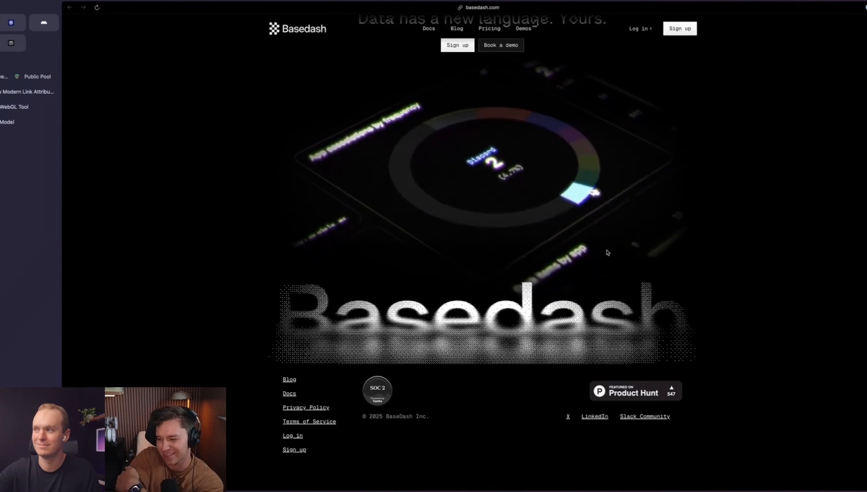
Examine the animated dithered Basedash wordmark in the footer of the Basedash homepage
{"action": "scroll", "coordinate": [607, 254], "scroll_direction": "up", "scroll_amount": 3}
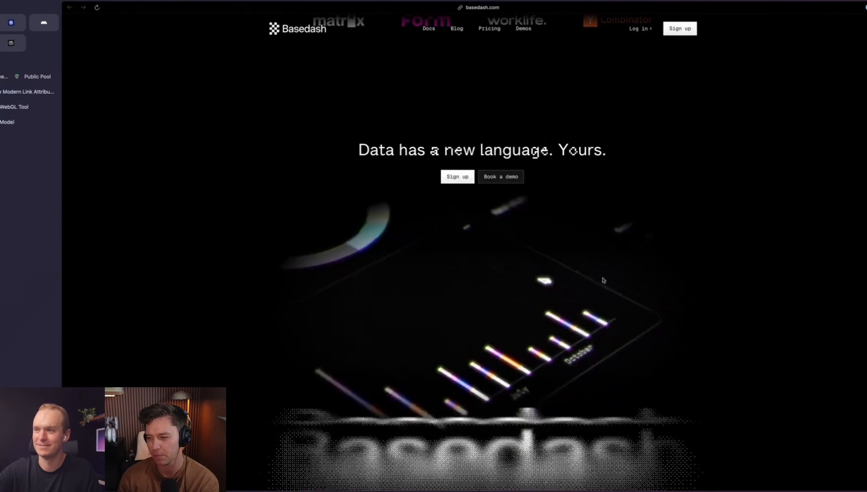
{"action": "scroll", "coordinate": [594, 285], "scroll_direction": "down", "scroll_amount": 2}
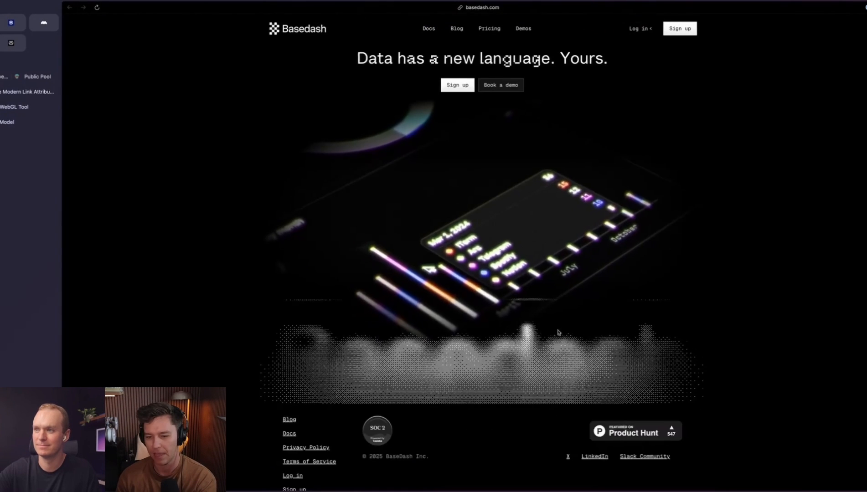
{"action": "scroll", "coordinate": [559, 364], "scroll_direction": "up", "scroll_amount": 5}
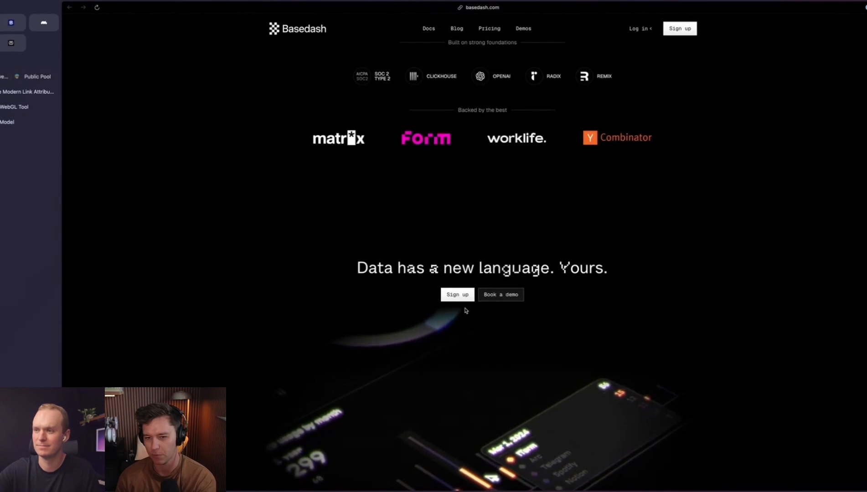
{"action": "scroll", "coordinate": [743, 339], "scroll_direction": "down", "scroll_amount": 5}
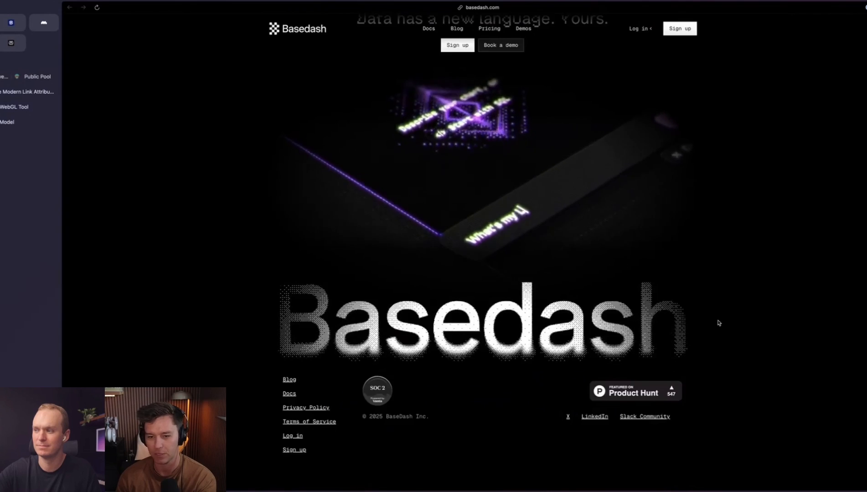
Switch to the Basedash Footer Logo project in Unicorn Studio and examine its Blinds, Progressive blur, Duotone and Dither layers
{"action": "left_click", "coordinate": [28, 107]}
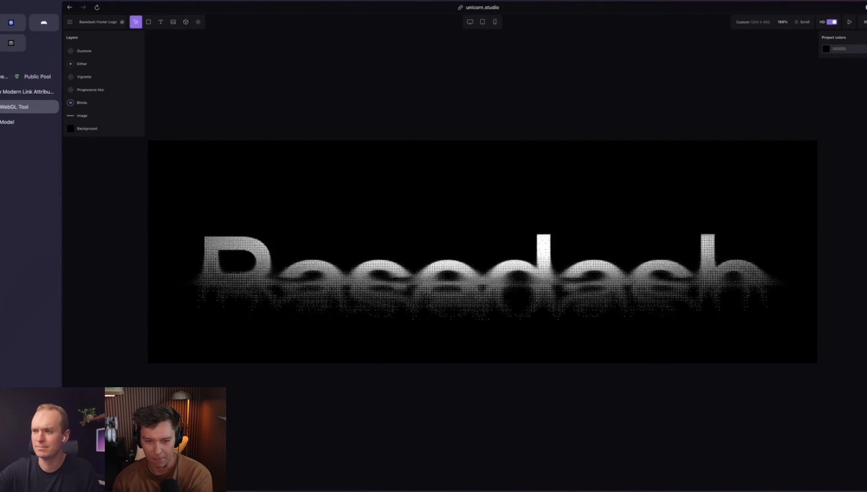
{"action": "left_click", "coordinate": [88, 102]}
{"action": "left_click", "coordinate": [91, 91]}
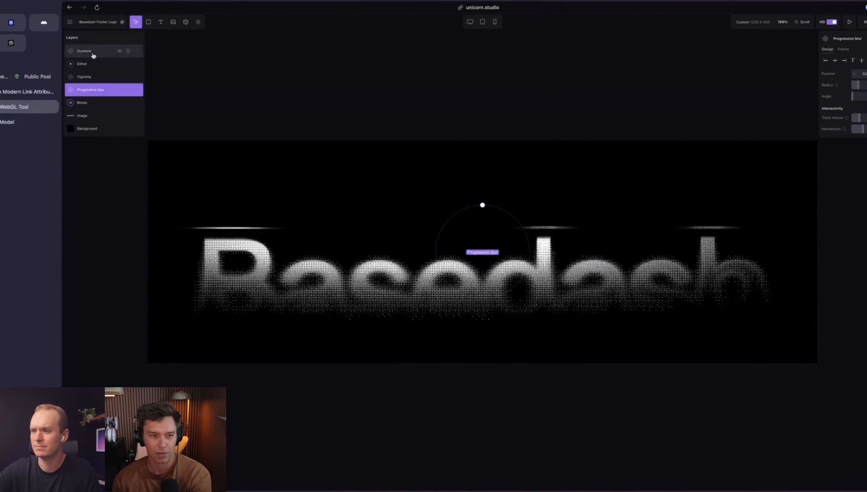
{"action": "left_click", "coordinate": [92, 54]}
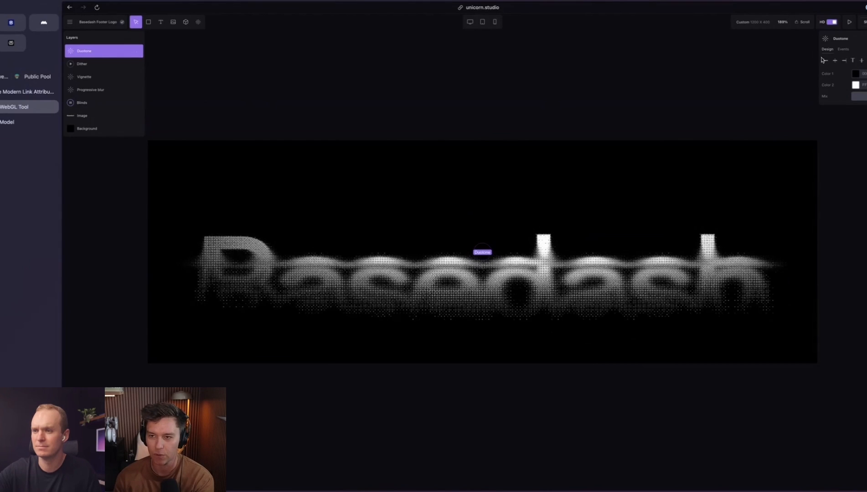
{"action": "left_click", "coordinate": [95, 65]}
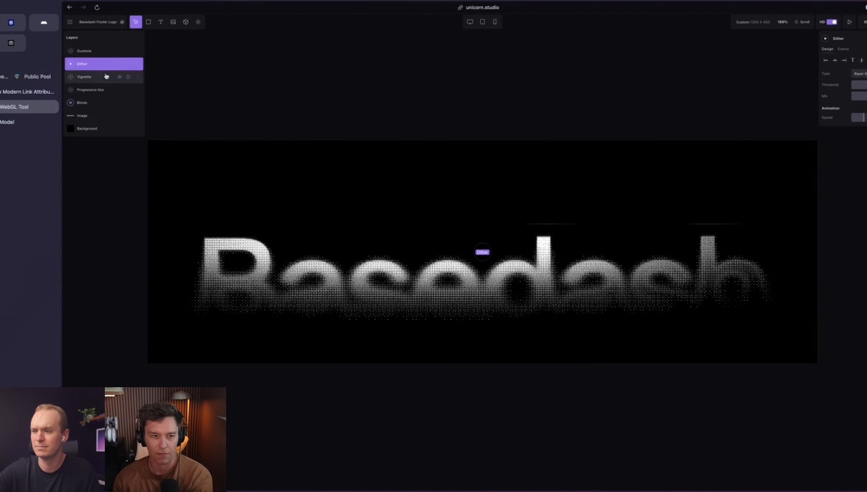
Hide the Vignette layer in the Basedash footer logo scene
{"action": "left_click", "coordinate": [102, 78]}
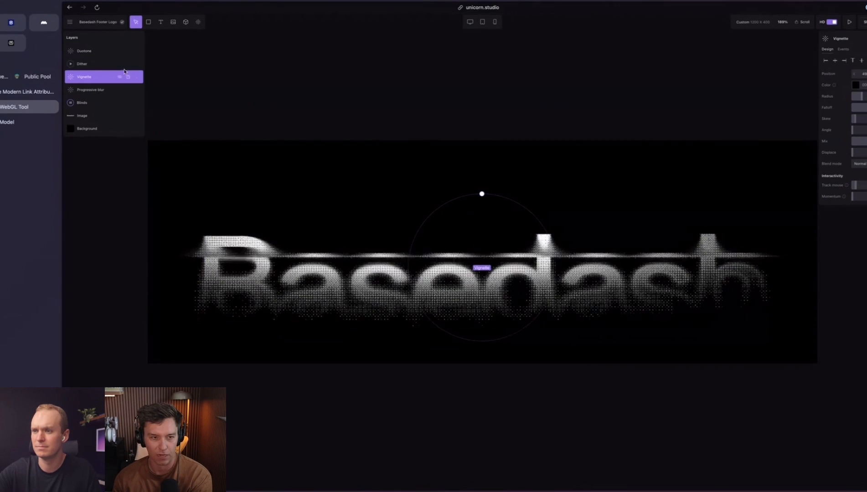
{"action": "left_click", "coordinate": [120, 78]}
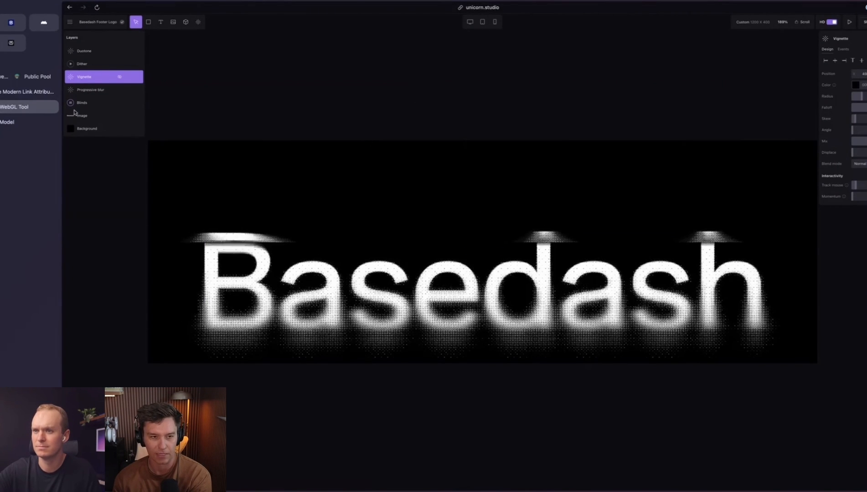
Show the Vignette layer again, and hide and reshow the Blinds layer to compare the wordmark with and without it
{"action": "left_click", "coordinate": [120, 78]}
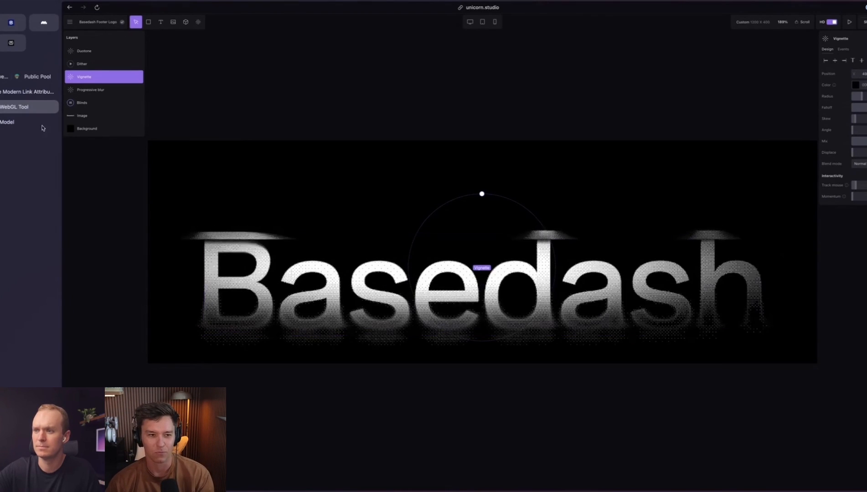
{"action": "left_click", "coordinate": [94, 103]}
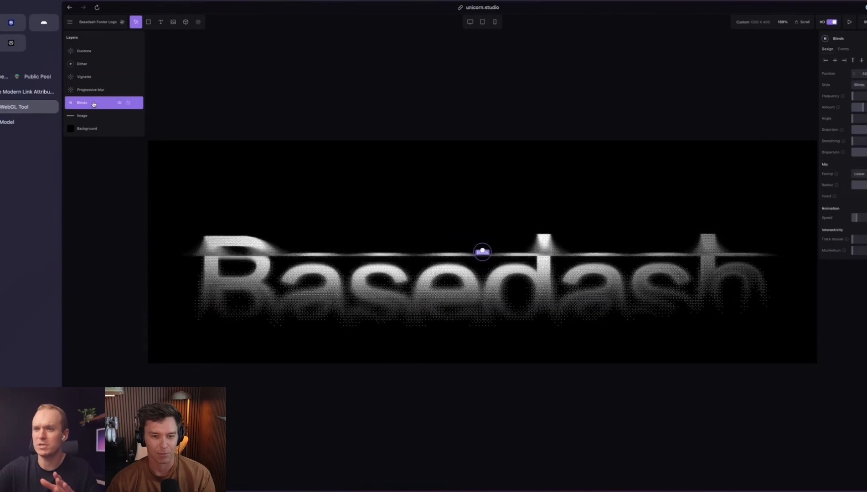
{"action": "left_click", "coordinate": [119, 104]}
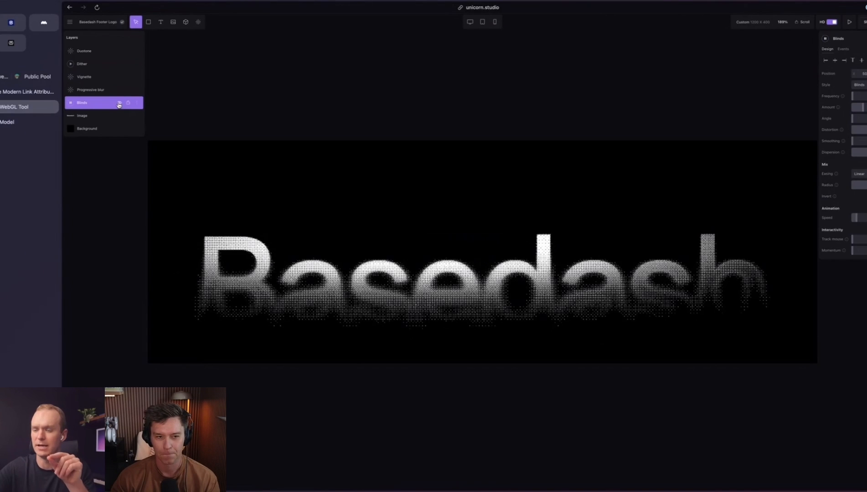
{"action": "left_click", "coordinate": [119, 104]}
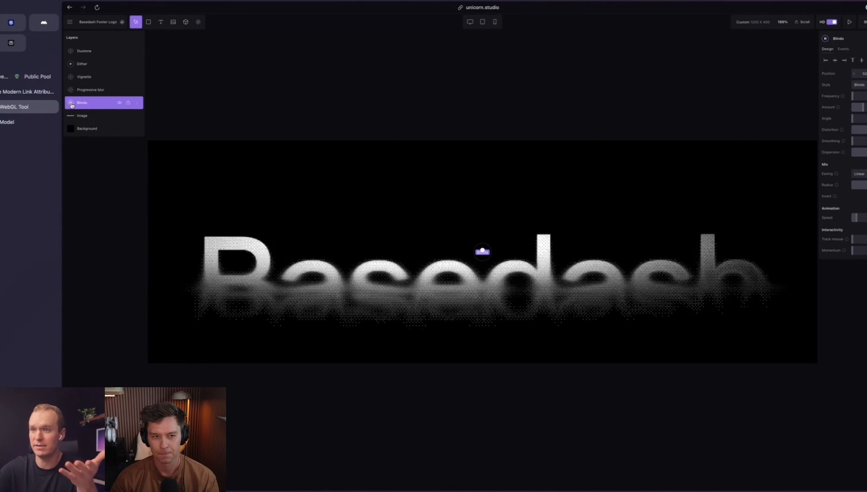
{"action": "double_click", "coordinate": [94, 104]}
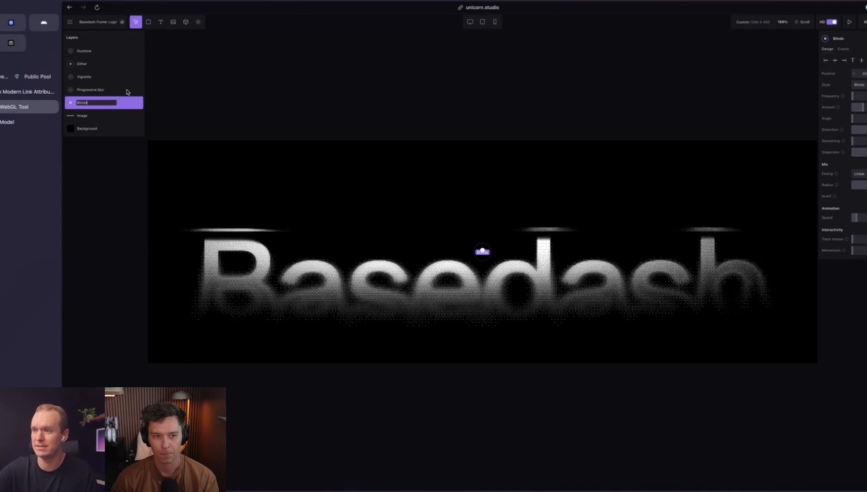
{"action": "key", "text": "Escape"}
{"action": "left_click", "coordinate": [114, 102]}
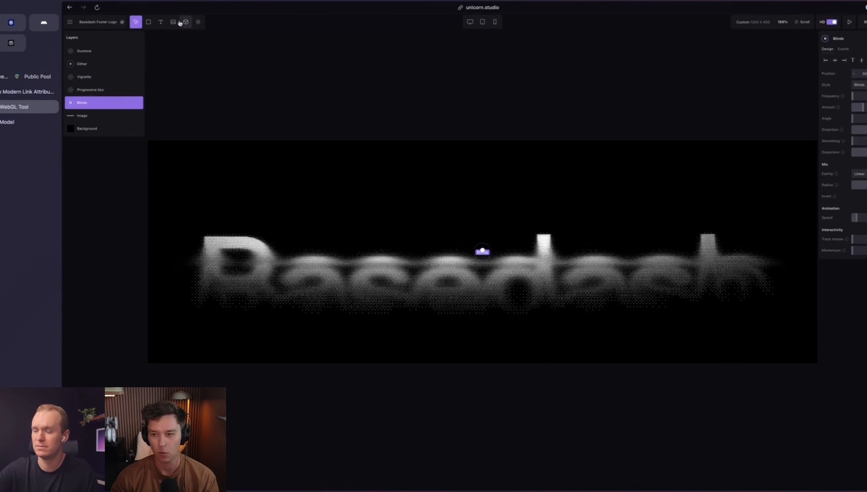
Add a Water caustics effect and place its layer between Progressive blur and Blinds
{"action": "left_click", "coordinate": [199, 23]}
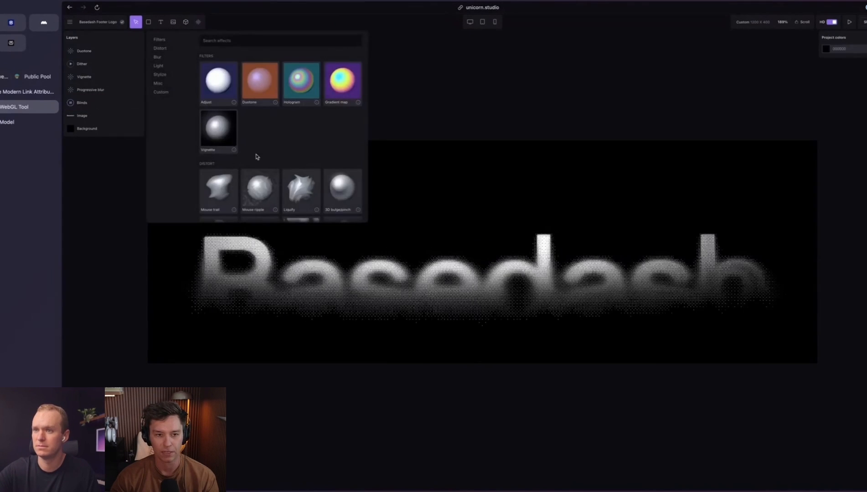
{"action": "scroll", "coordinate": [304, 185], "scroll_direction": "down", "scroll_amount": 10}
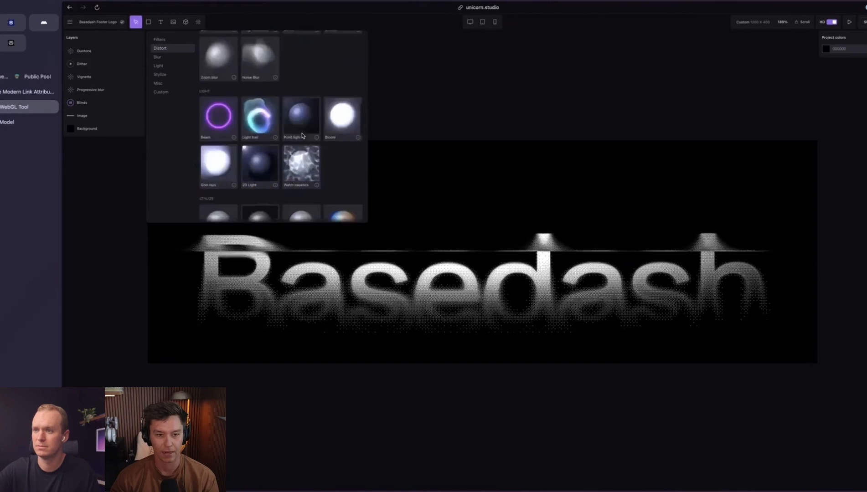
{"action": "scroll", "coordinate": [311, 174], "scroll_direction": "up", "scroll_amount": 2}
{"action": "scroll", "coordinate": [310, 173], "scroll_direction": "up", "scroll_amount": 5}
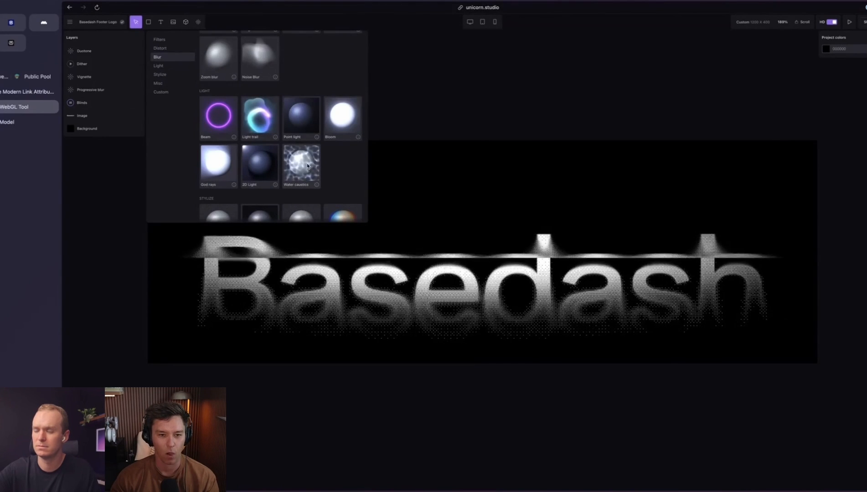
{"action": "left_click", "coordinate": [304, 163]}
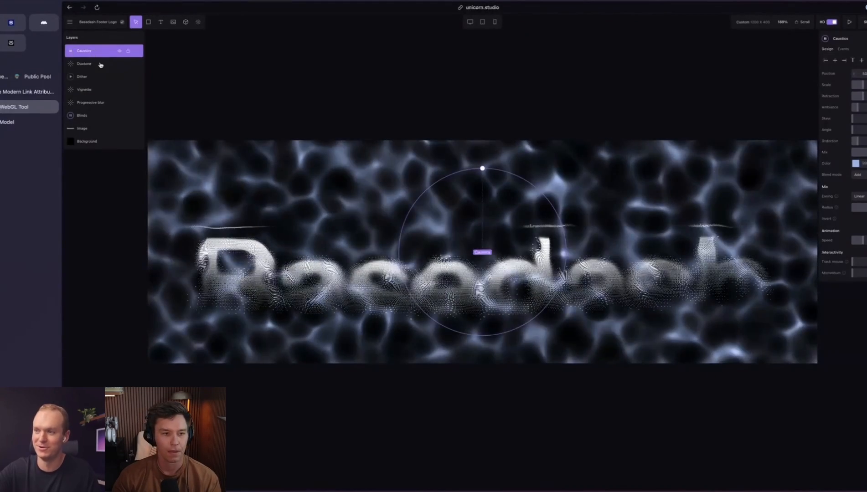
{"action": "left_click_drag", "start_coordinate": [100, 52], "coordinate": [97, 103]}
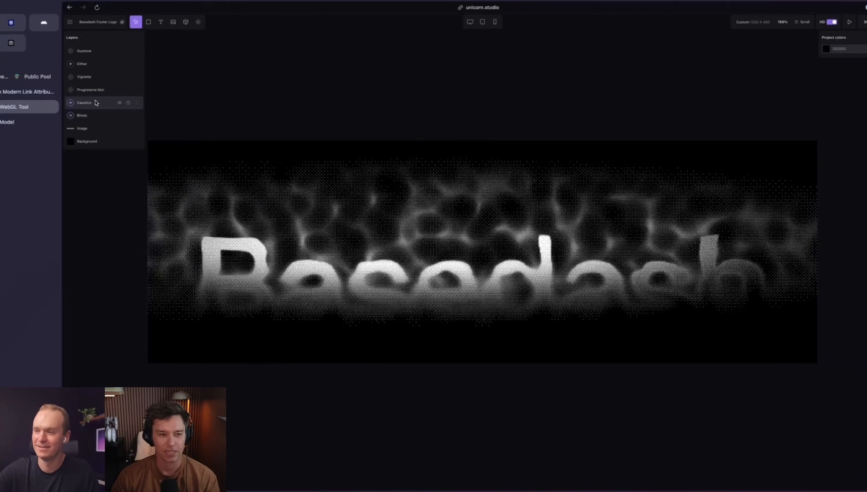
Reduce the Caustics layer's scale and ambience, raise its refraction, and change its angle so the pattern slants diagonally
{"action": "left_click", "coordinate": [97, 104]}
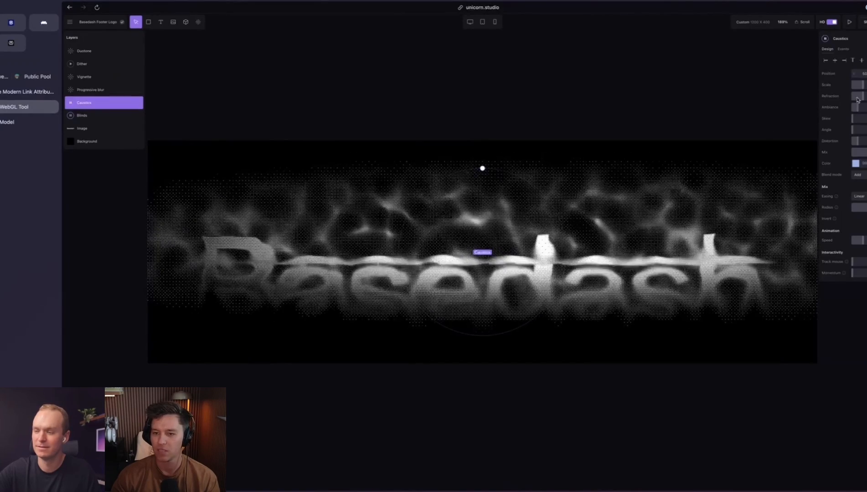
{"action": "left_click_drag", "start_coordinate": [864, 85], "coordinate": [848, 87]}
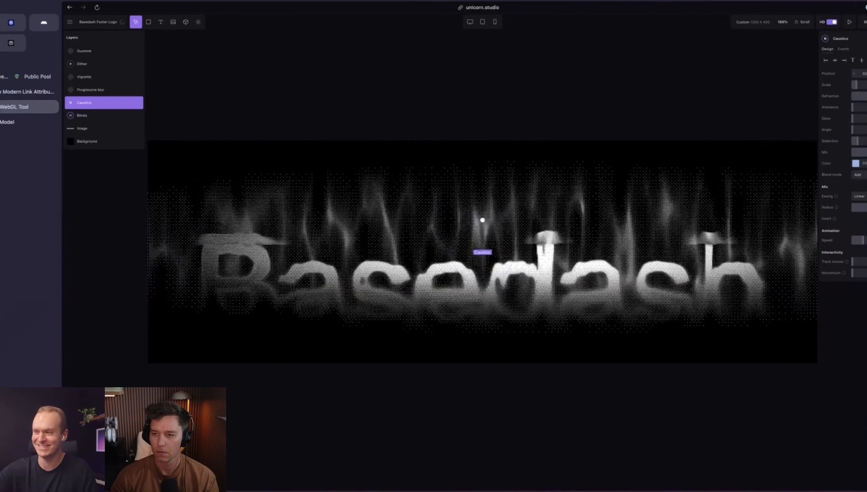
{"action": "left_click_drag", "start_coordinate": [854, 130], "coordinate": [866, 130]}
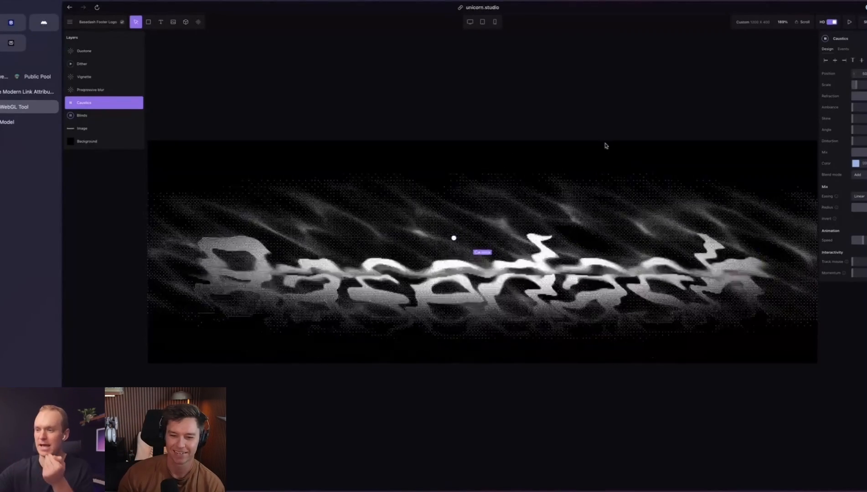
Move the Vignette layer below Caustics, directly above Blinds
{"action": "left_click", "coordinate": [103, 78]}
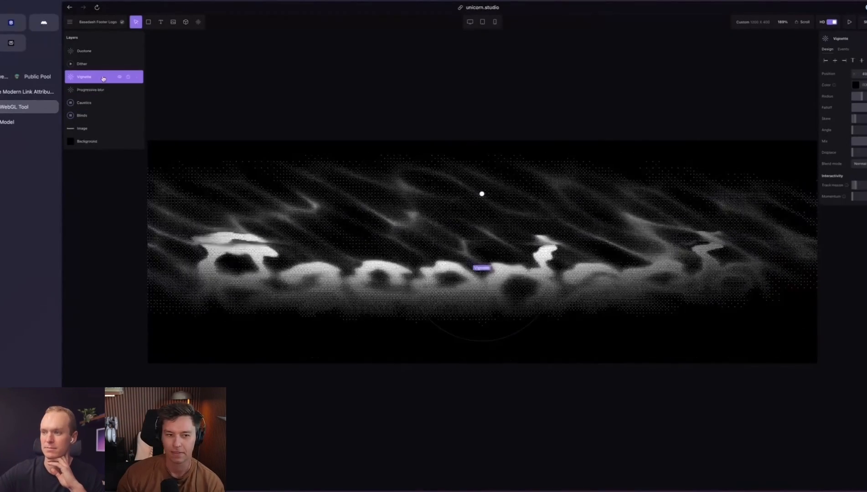
{"action": "left_click_drag", "start_coordinate": [103, 78], "coordinate": [99, 107]}
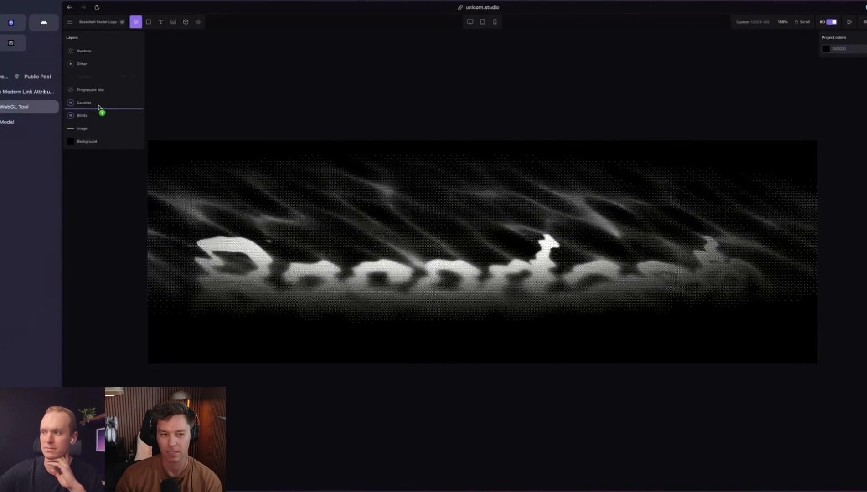
{"action": "left_click_drag", "start_coordinate": [98, 108], "coordinate": [99, 107]}
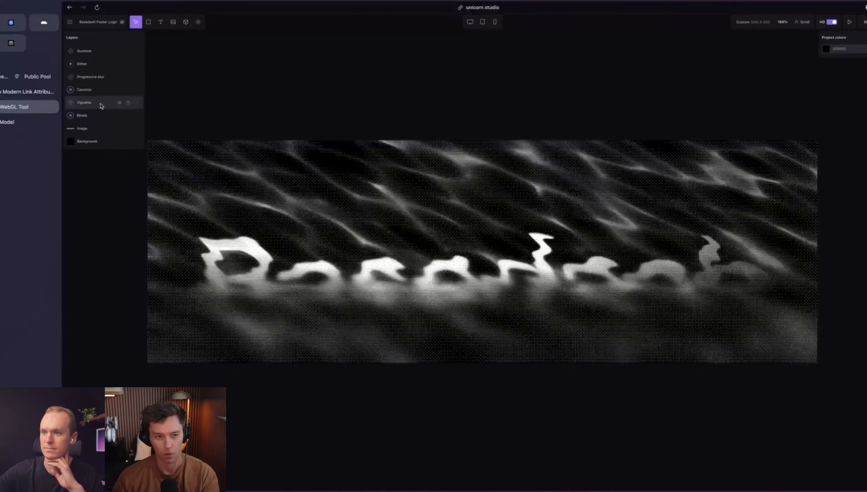
Move the Caustics layer above Progressive blur in the layer stack
{"action": "left_click", "coordinate": [100, 106]}
{"action": "left_click", "coordinate": [97, 91]}
{"action": "left_click_drag", "start_coordinate": [98, 91], "coordinate": [112, 72]}
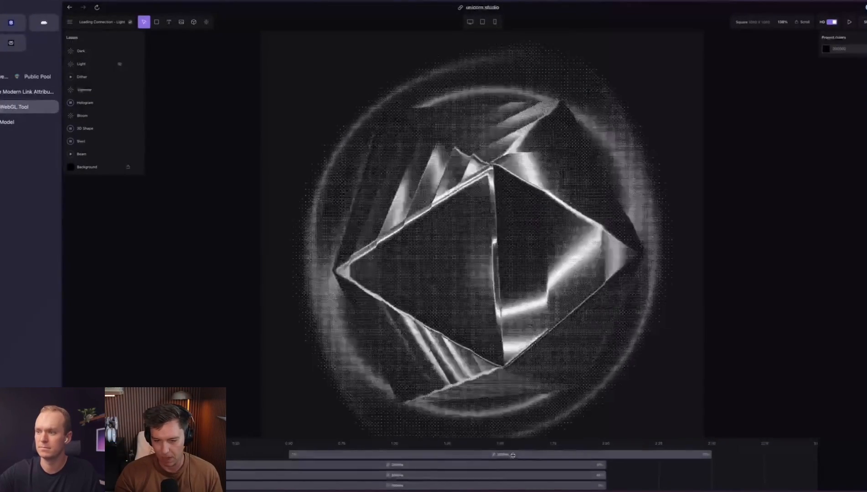
Open the event settings of the Dither layer in the Loading Connection - Light project
{"action": "mouse_move", "coordinate": [499, 456]}
{"action": "left_mouse_down"}
{"action": "mouse_move", "coordinate": [440, 460]}
{"action": "mouse_move", "coordinate": [497, 459]}
{"action": "left_mouse_up"}
{"action": "left_click", "coordinate": [211, 136]}
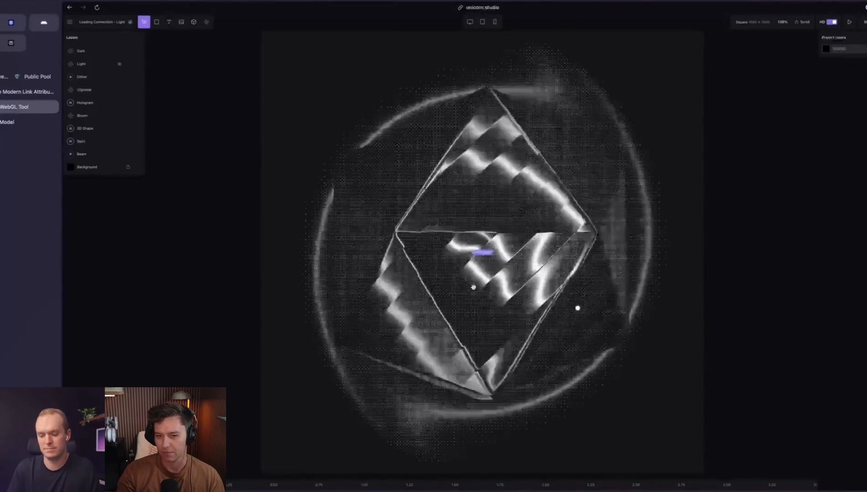
{"action": "left_click", "coordinate": [82, 77]}
{"action": "left_click", "coordinate": [845, 49]}
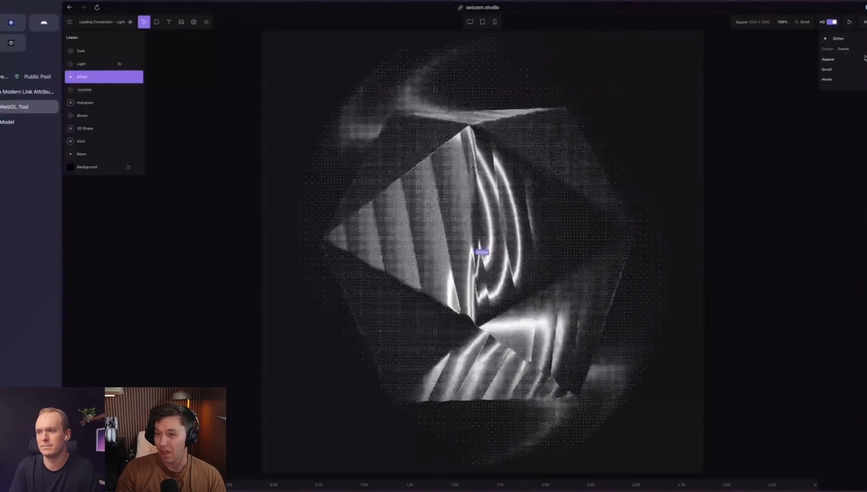